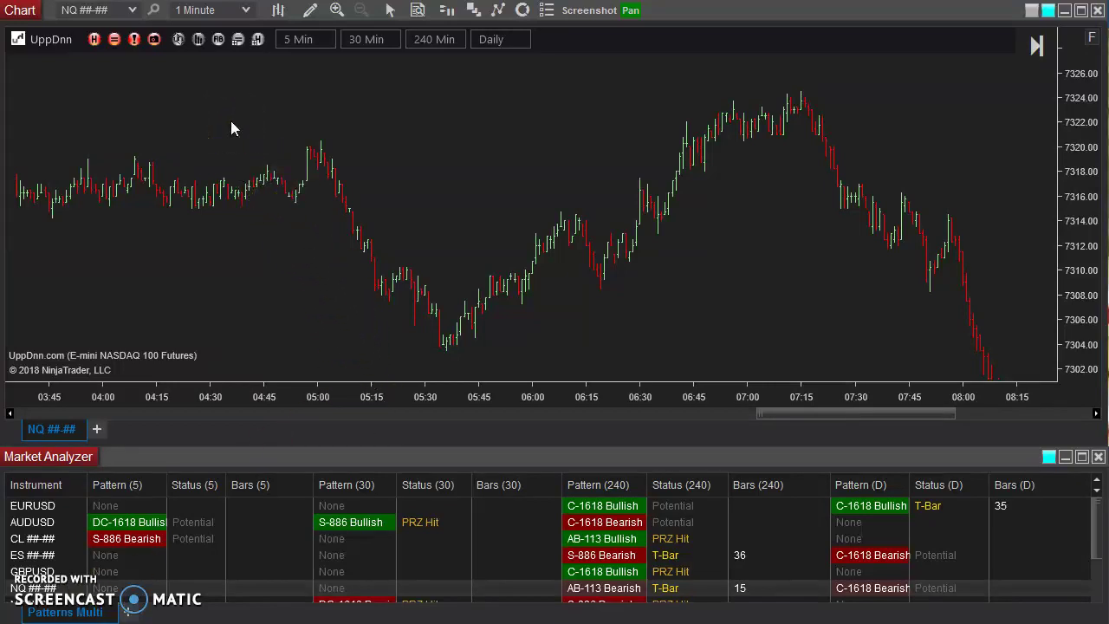
Step: Turn on the UppDnn swing zigzag with bar-count and point-change labels and the stats panel
click(198, 39)
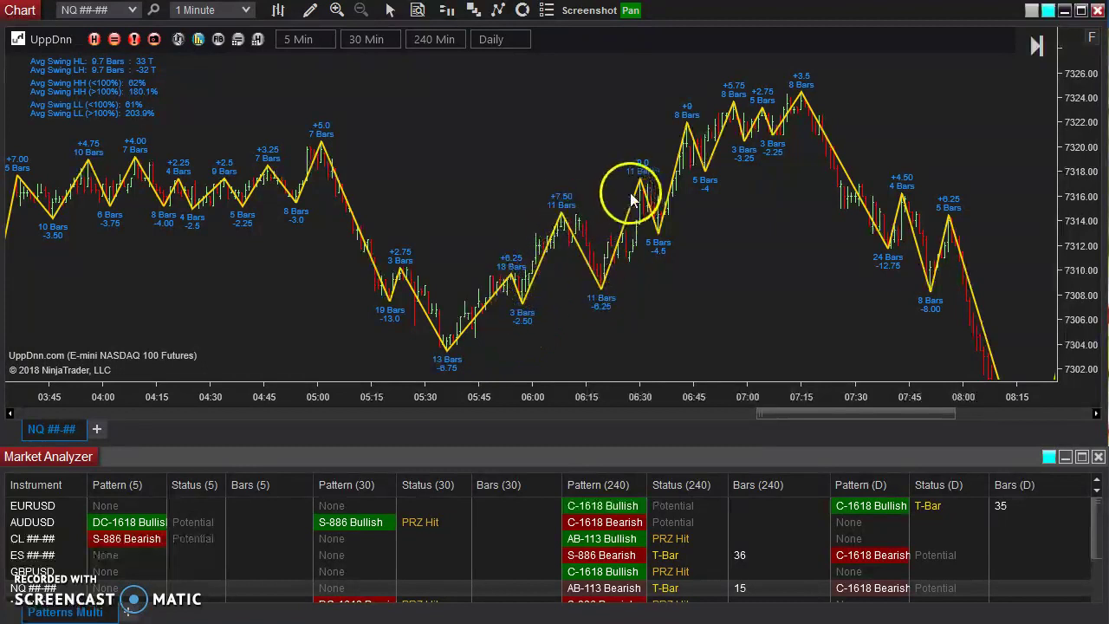
Step: Open the Swing Metrics indicator properties and enable Time (intraday) on the swing labels
click(54, 40)
drag(678, 42, 435, 122)
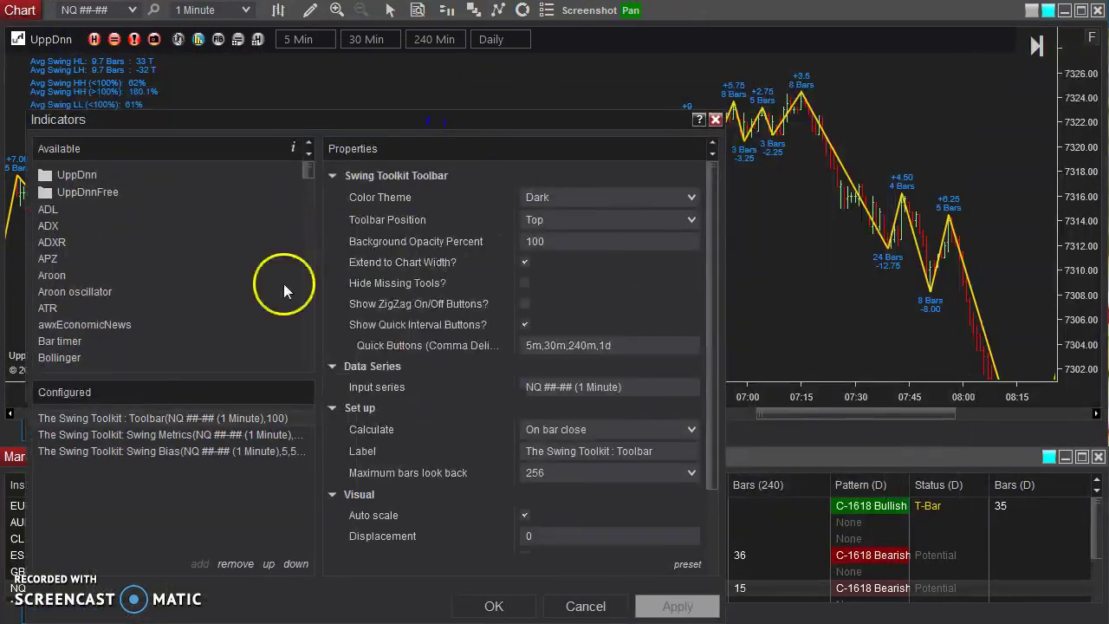
click(192, 434)
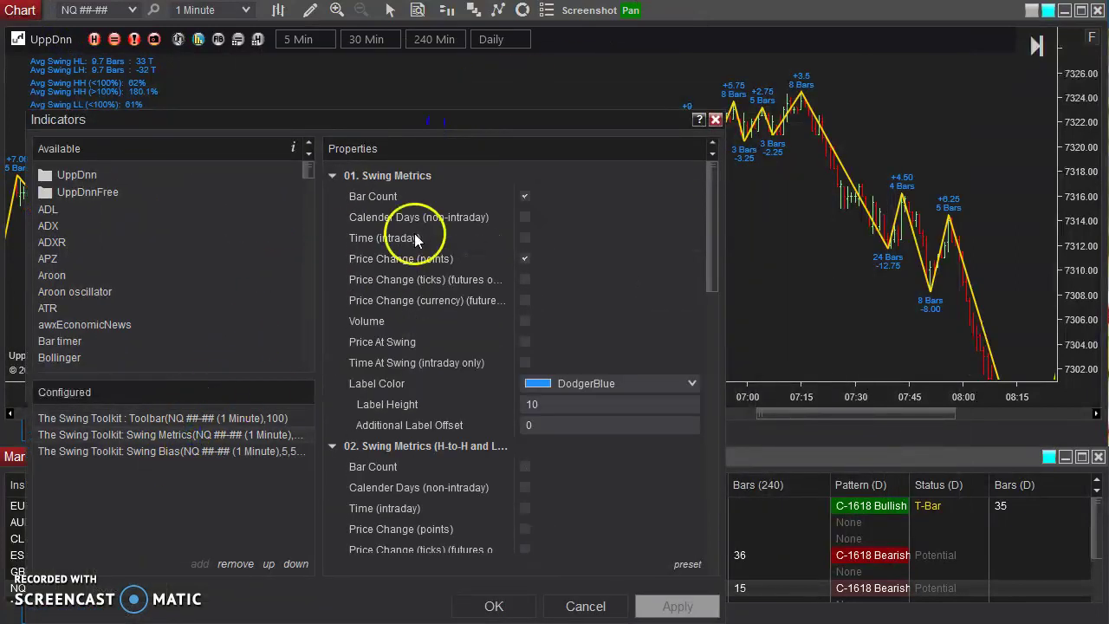
drag(529, 122, 196, 127)
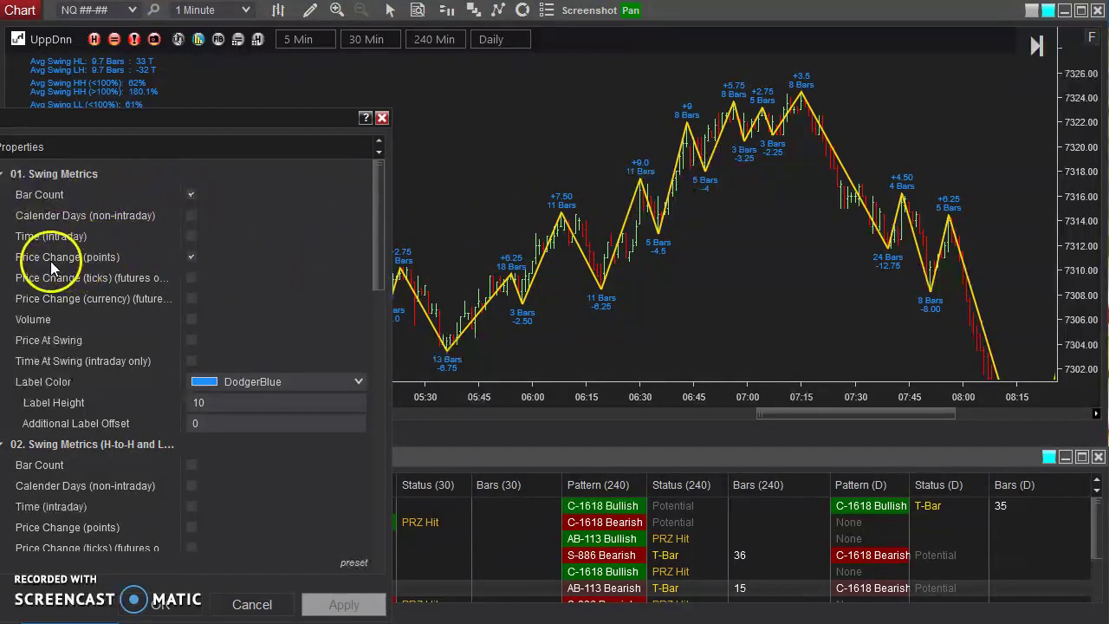
click(191, 258)
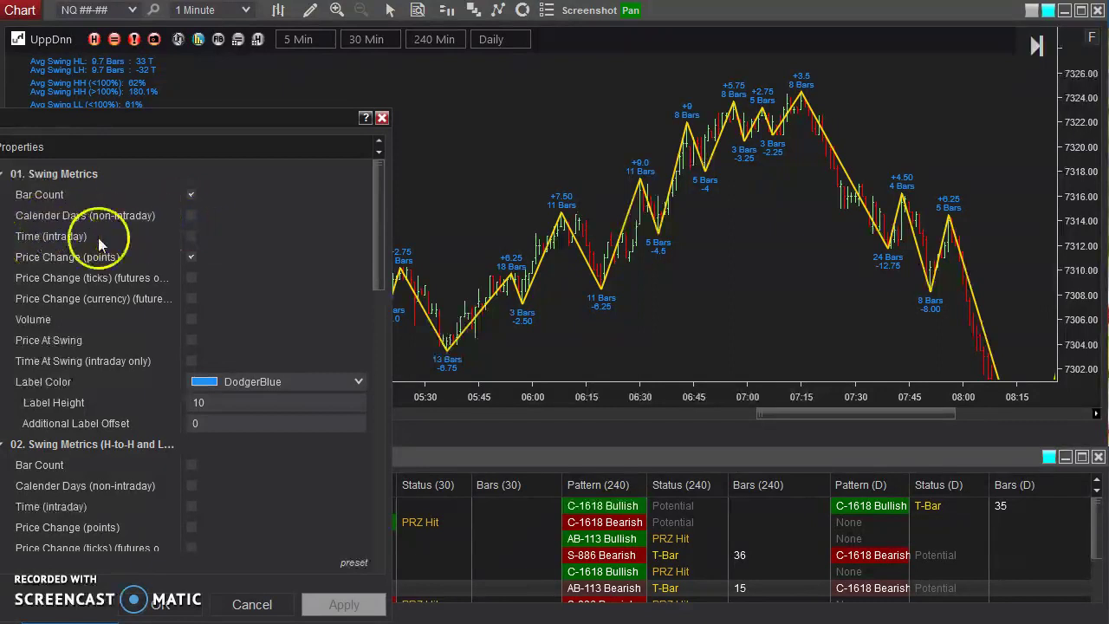
click(192, 236)
click(346, 605)
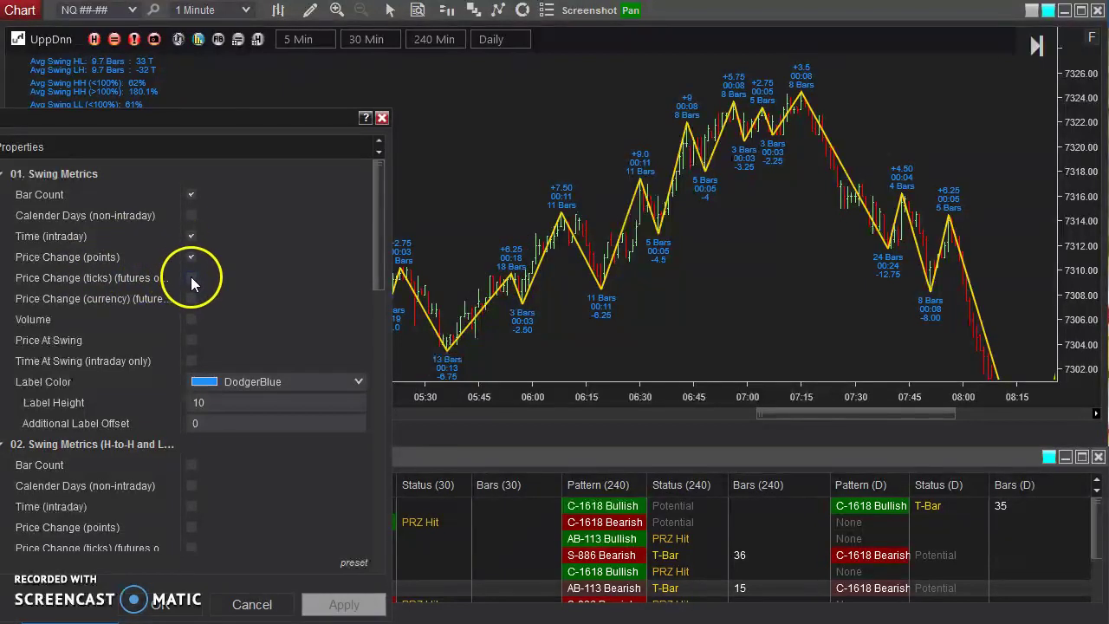
Step: Enable Price Change (ticks) and Price Change (currency) on the swing labels, applying each
click(191, 278)
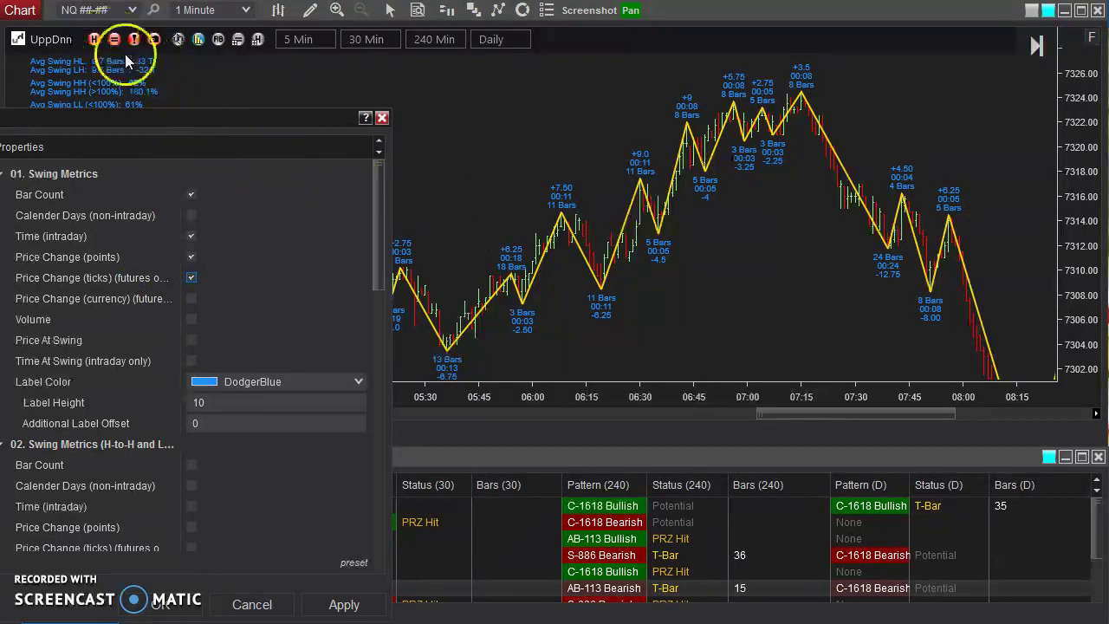
click(342, 602)
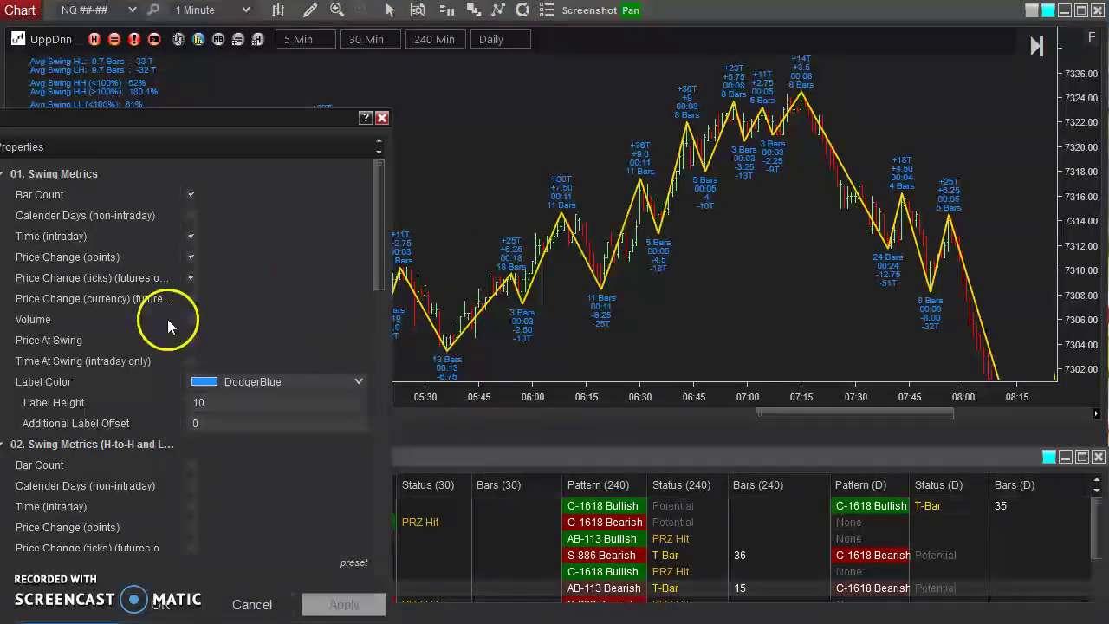
click(191, 298)
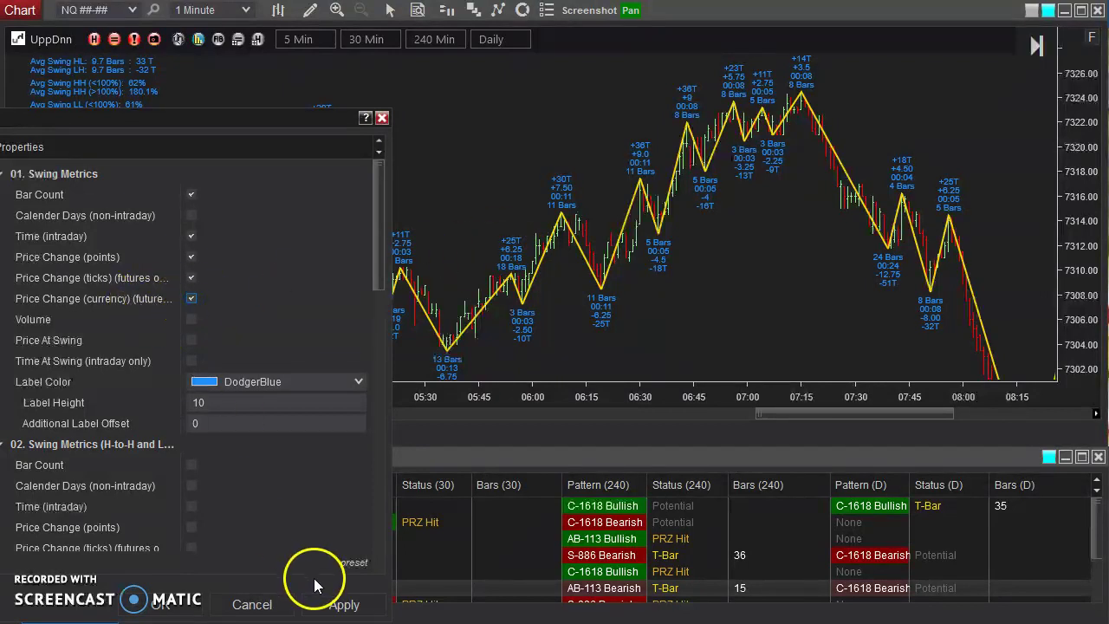
click(327, 604)
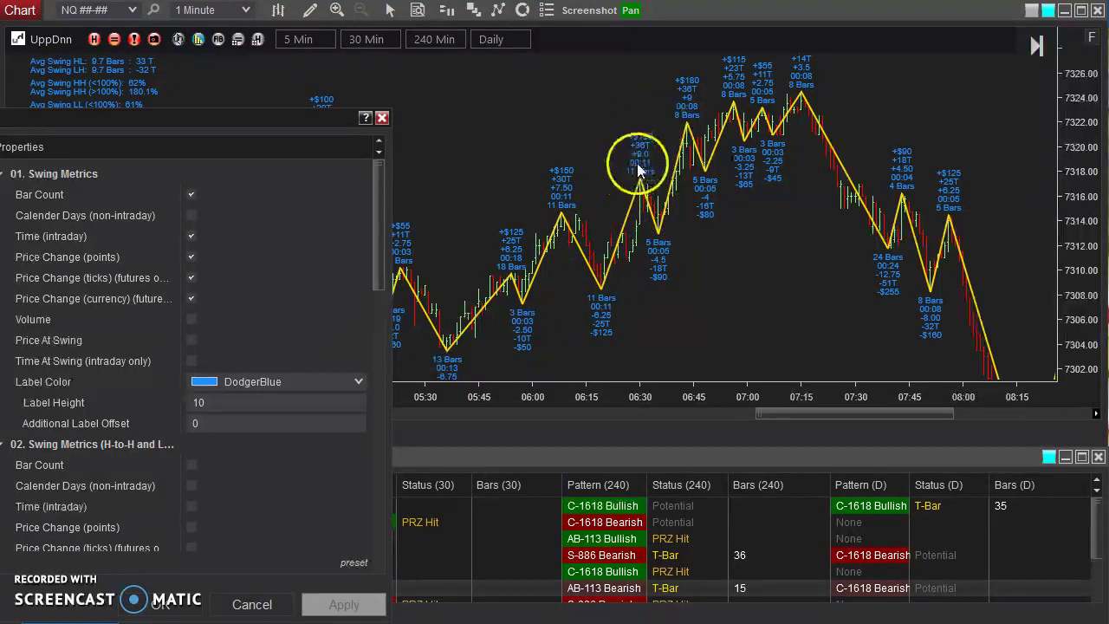
Step: Drop currency, ticks and Time (intraday) from the swing labels, add Volume, and apply
click(194, 296)
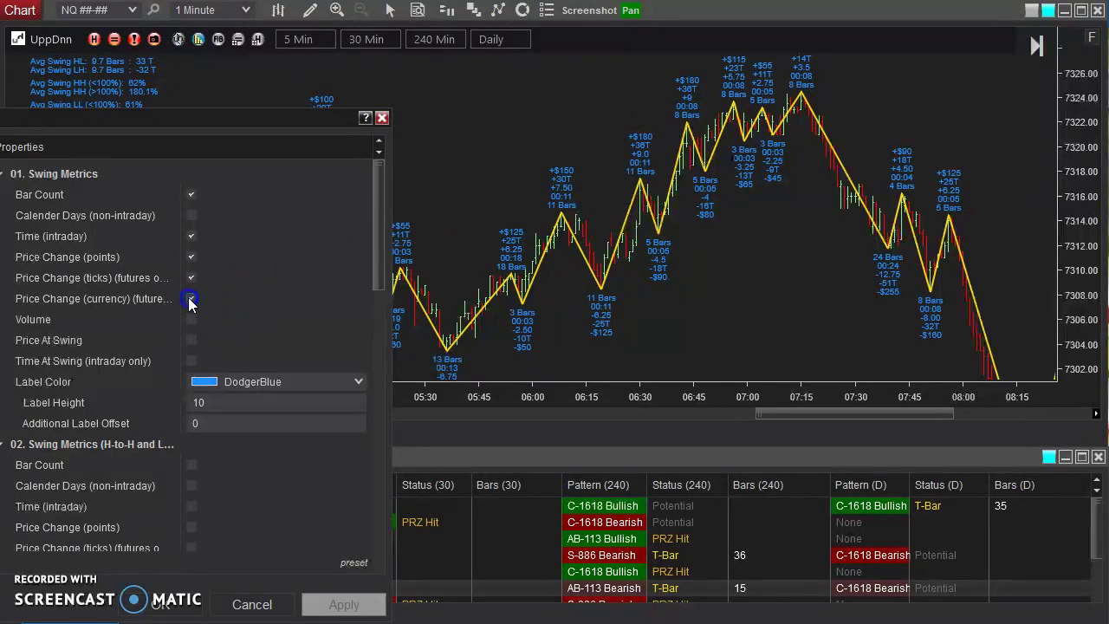
click(191, 235)
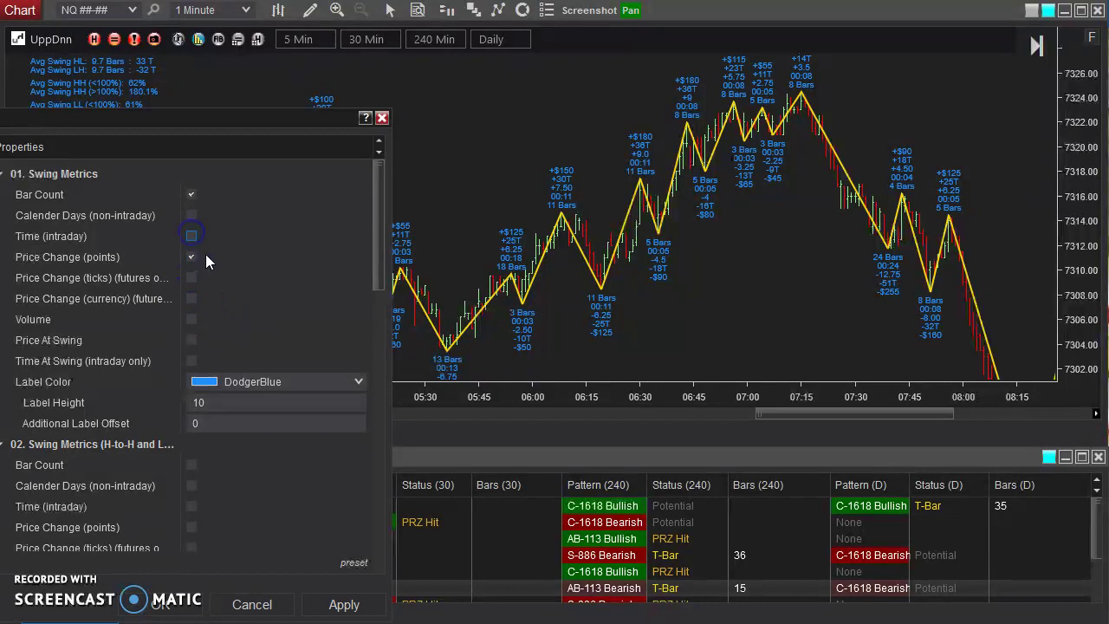
click(192, 319)
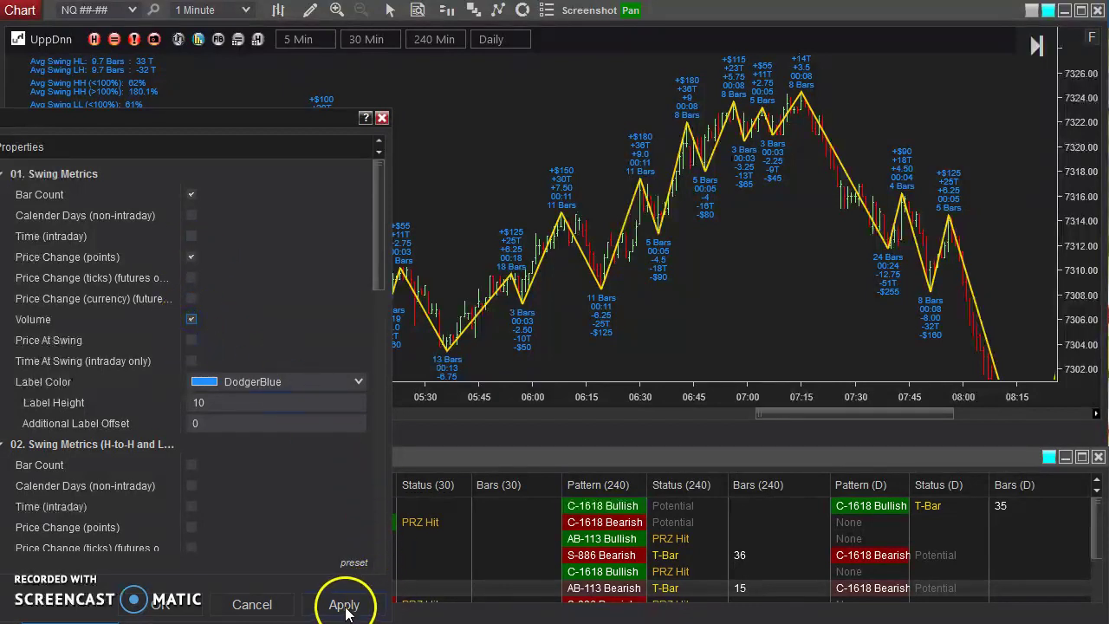
click(372, 602)
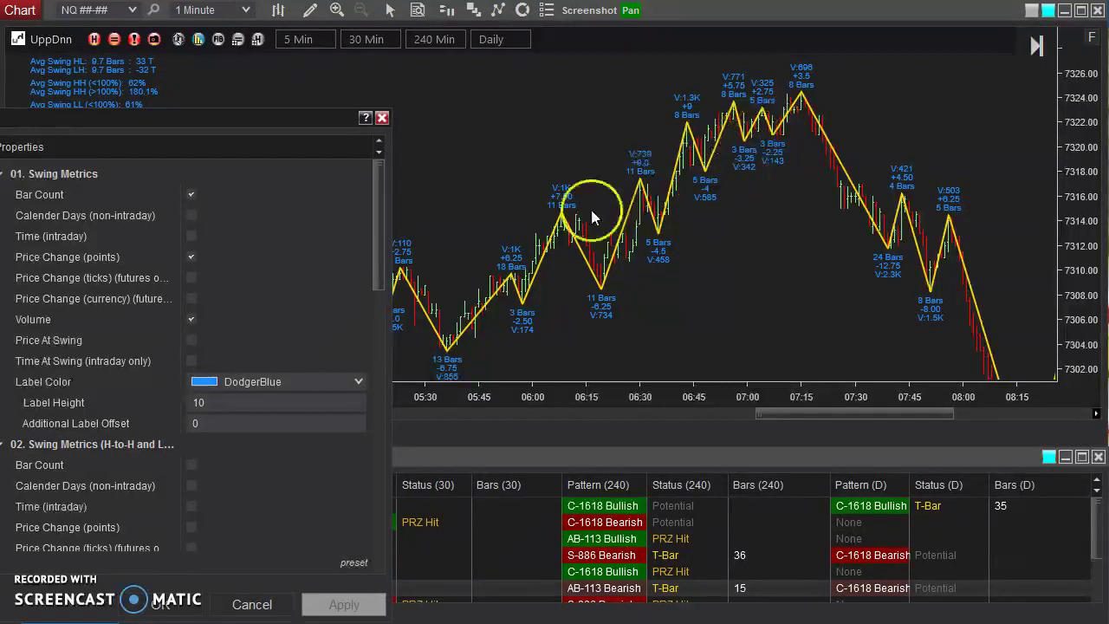
Step: Swap Volume for Price At Swing, then remove point changes and bar counts from the labels
click(190, 318)
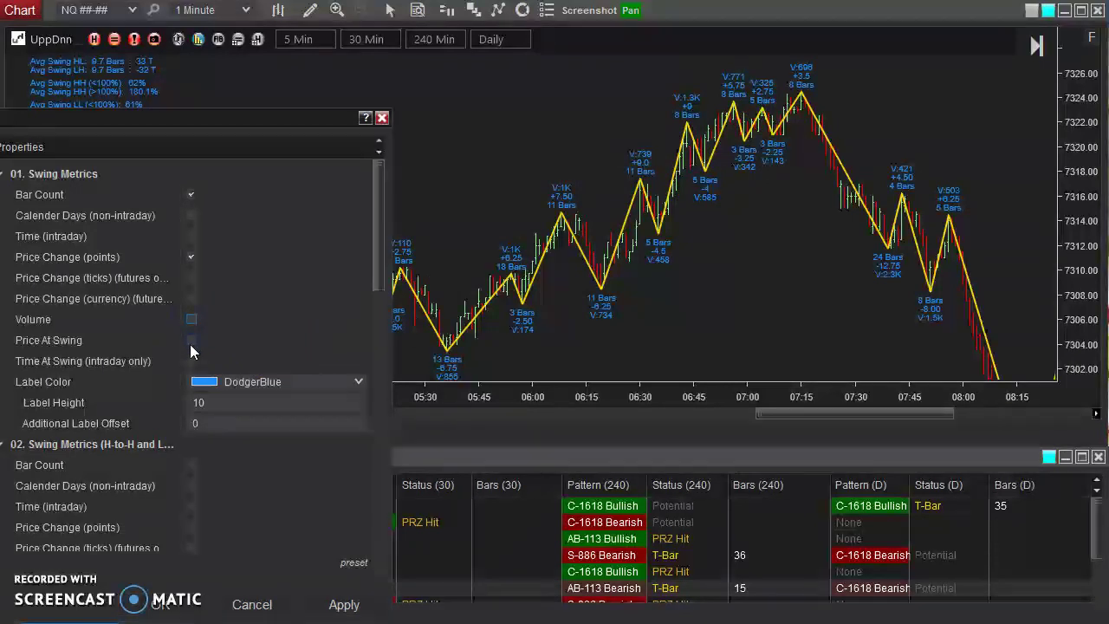
click(191, 339)
click(344, 604)
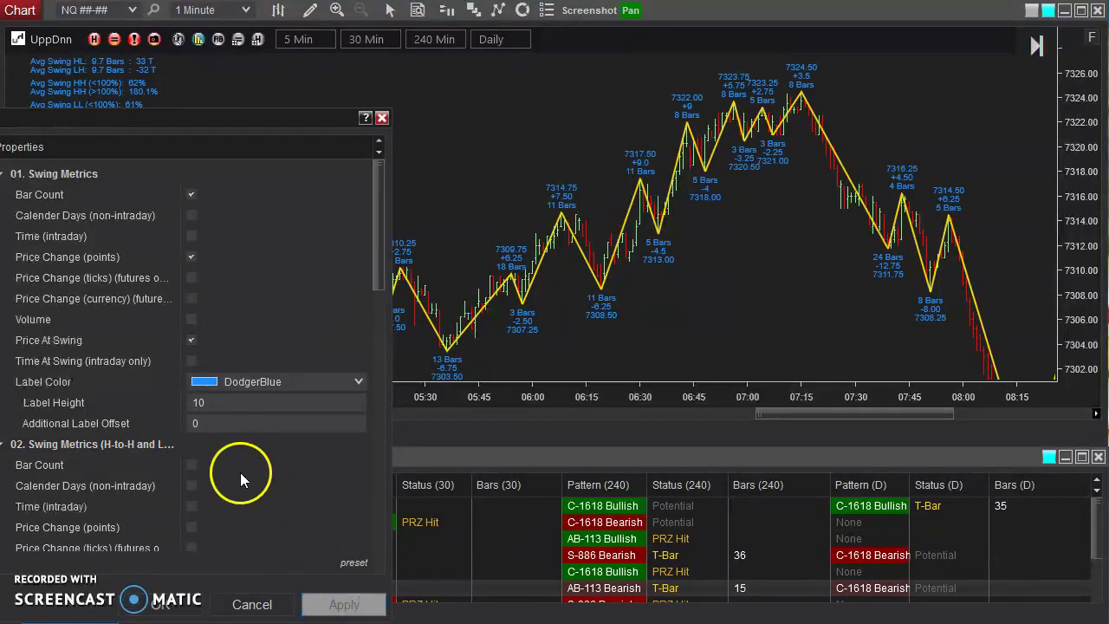
click(190, 257)
click(190, 195)
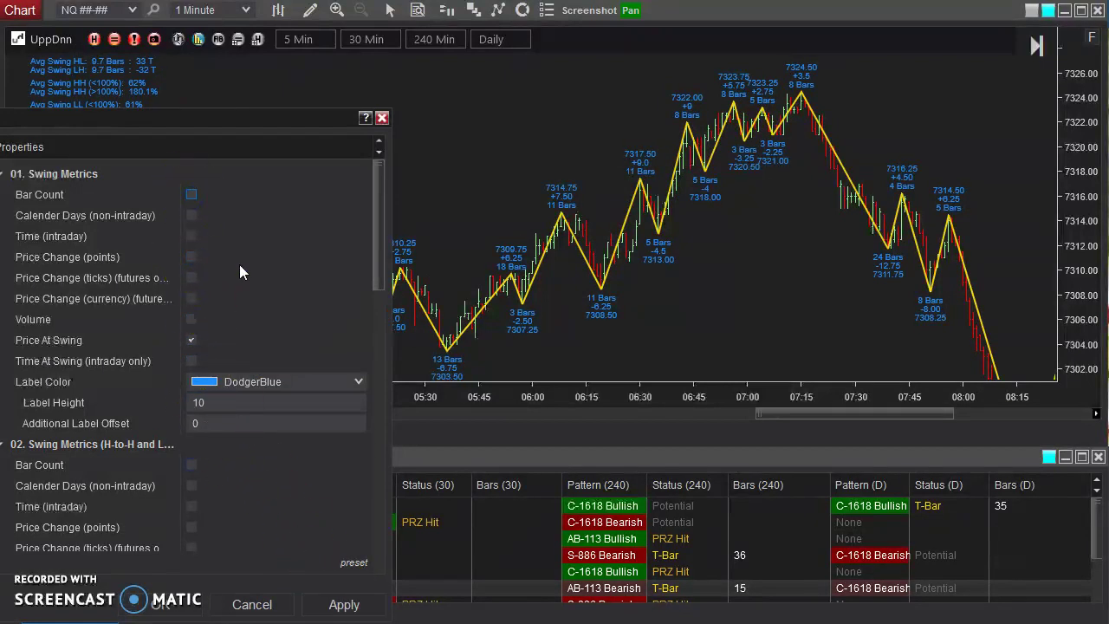
click(325, 604)
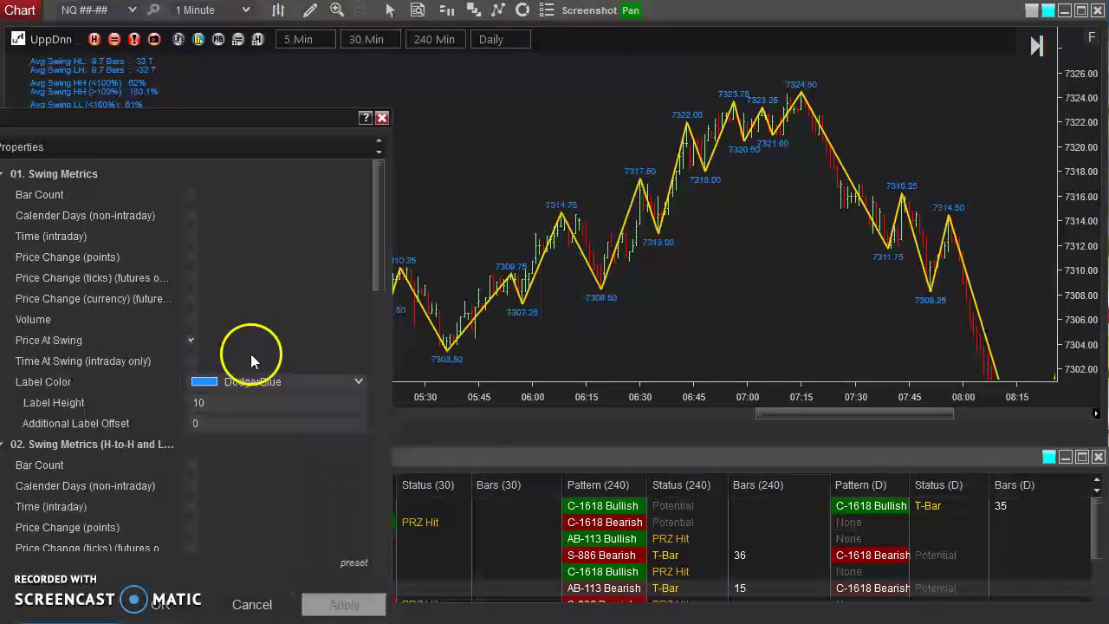
Step: Replace Price At Swing with Time At Swing (intraday only) and apply
click(191, 341)
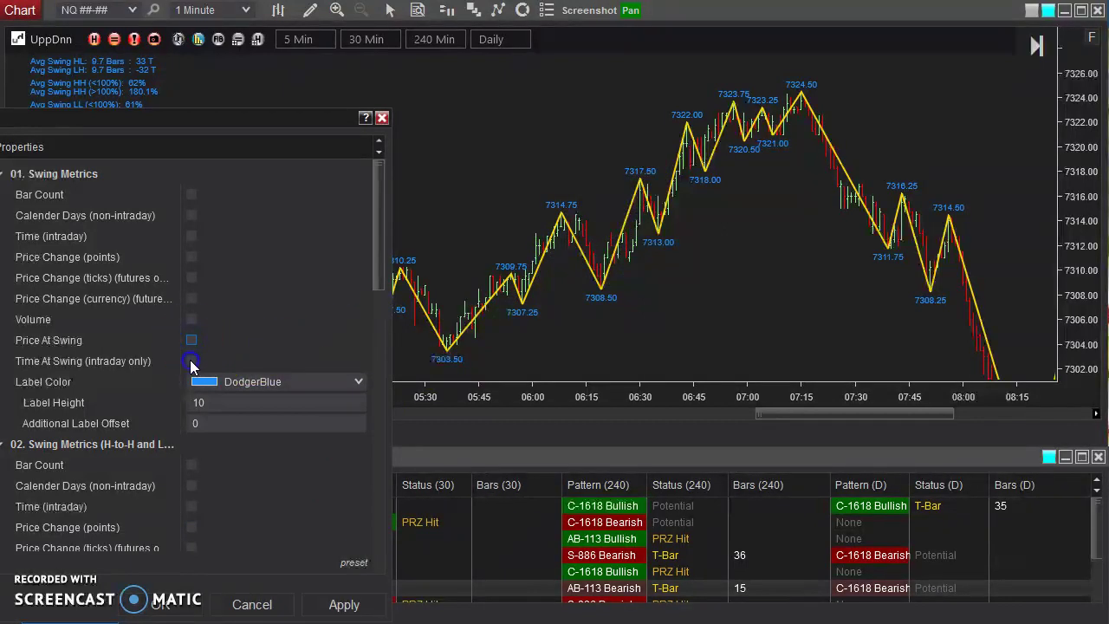
click(191, 360)
click(338, 604)
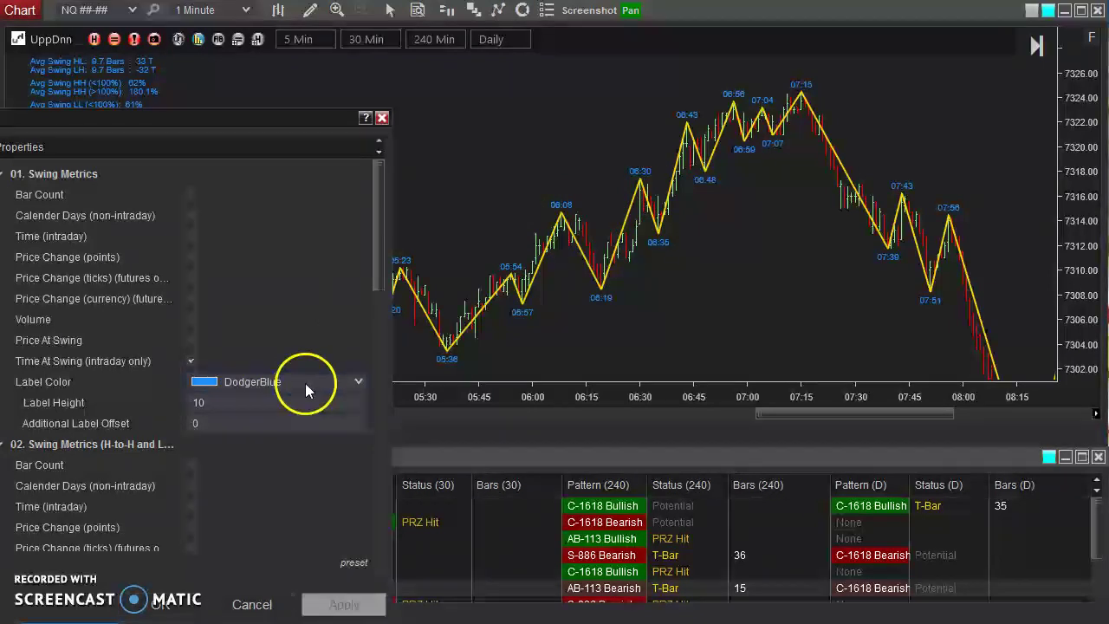
click(219, 402)
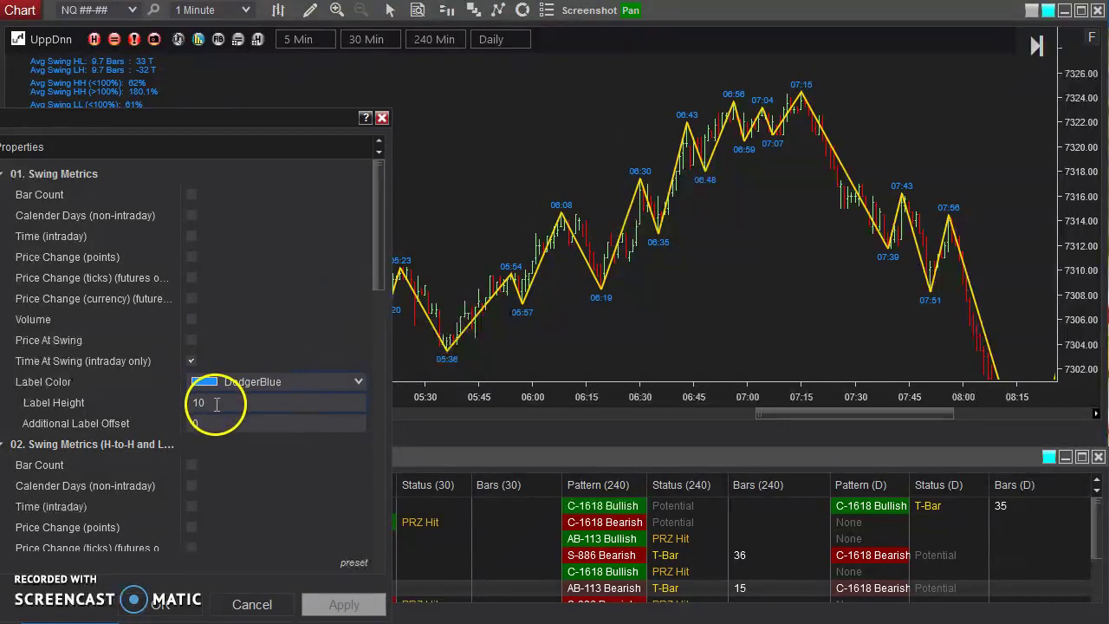
click(216, 421)
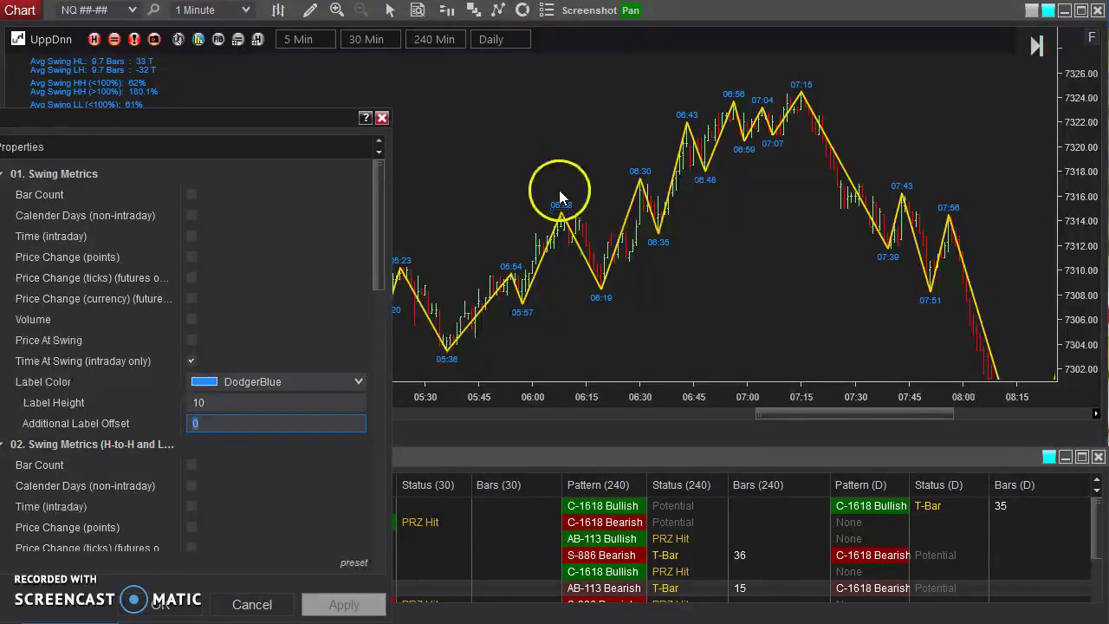
click(184, 424)
text(10)
click(346, 593)
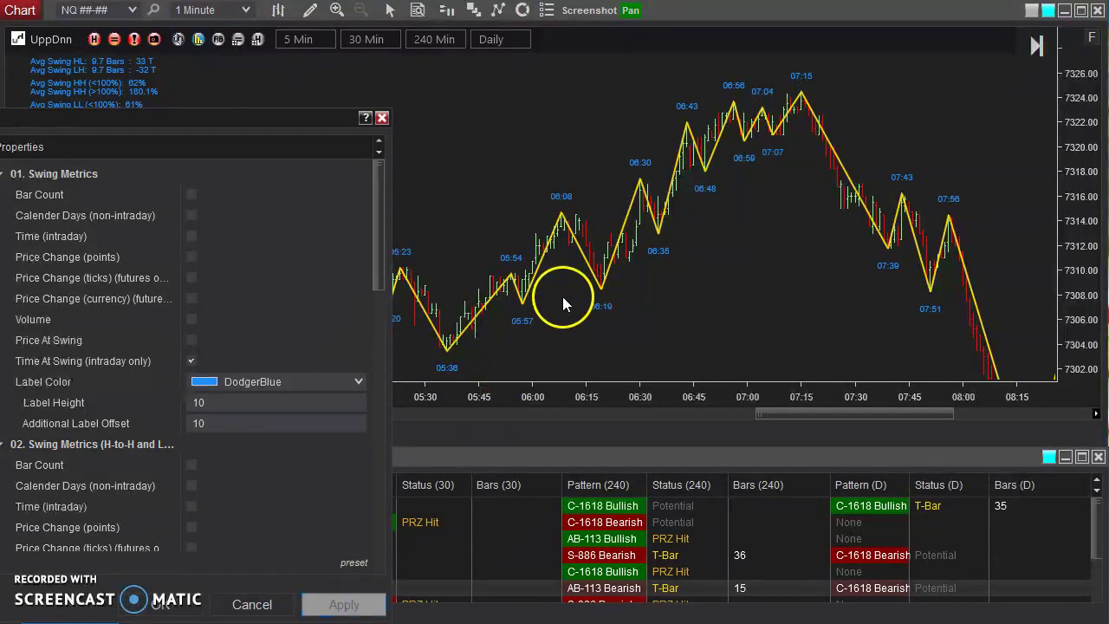
click(167, 421)
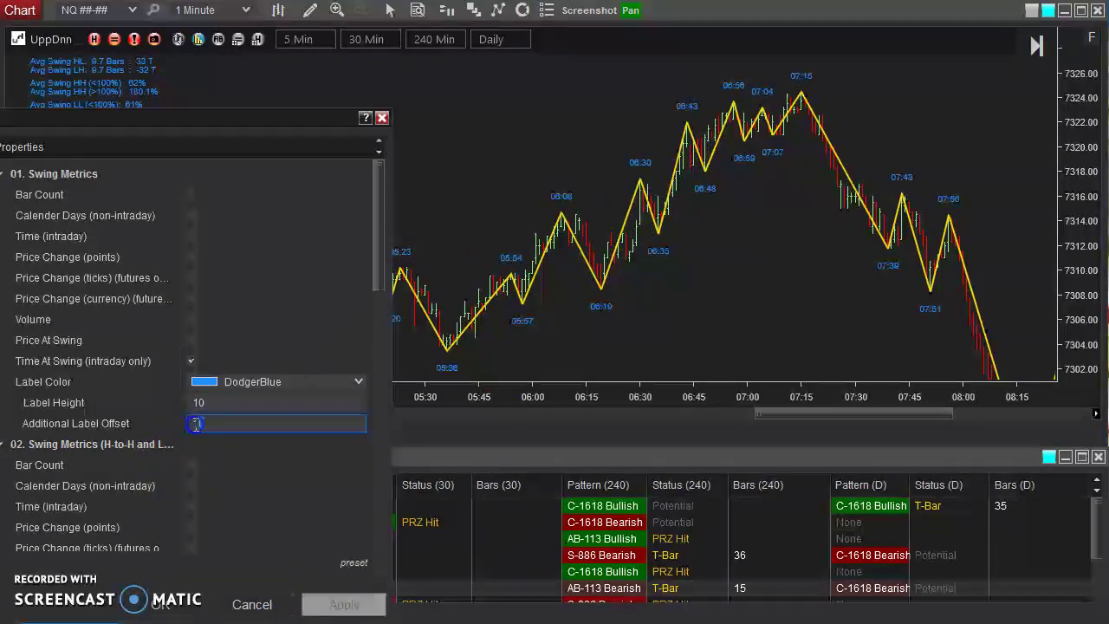
text(0)
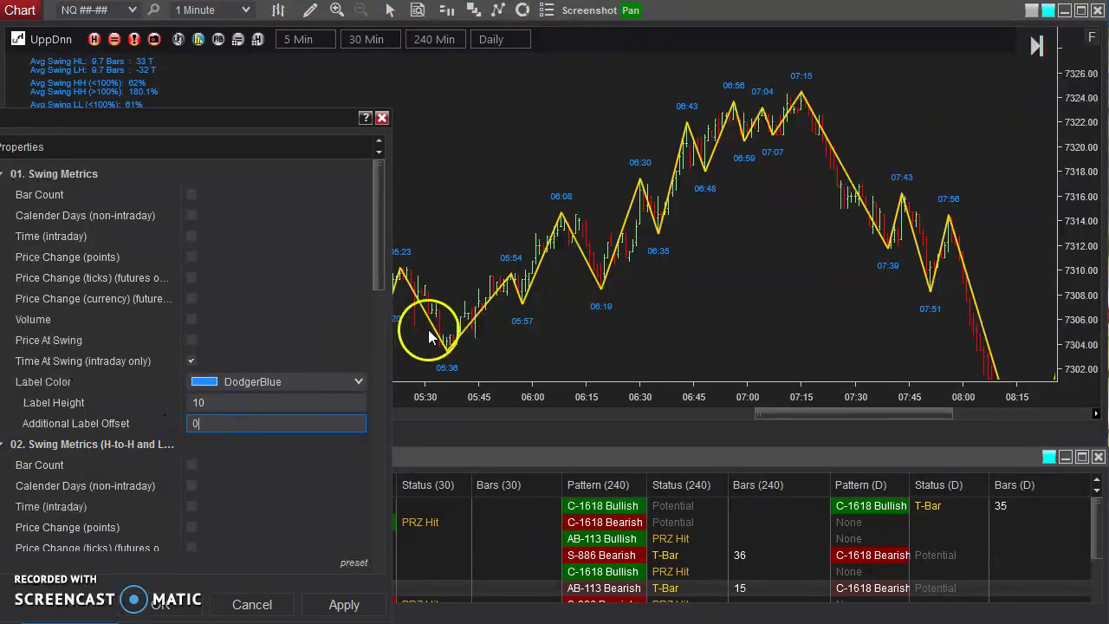
click(343, 604)
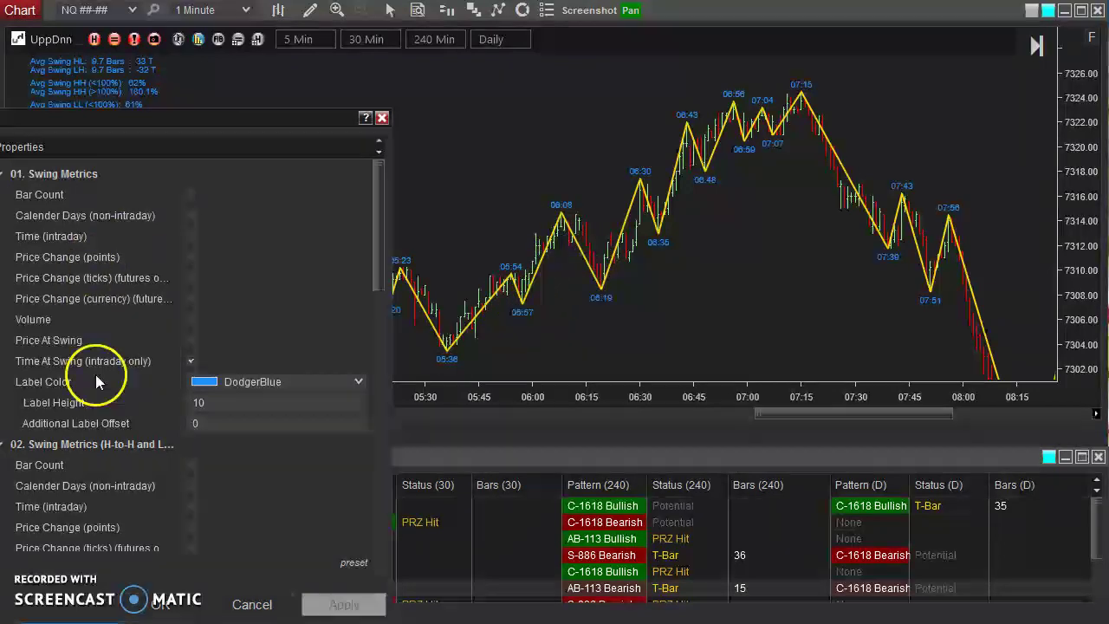
drag(379, 221, 372, 278)
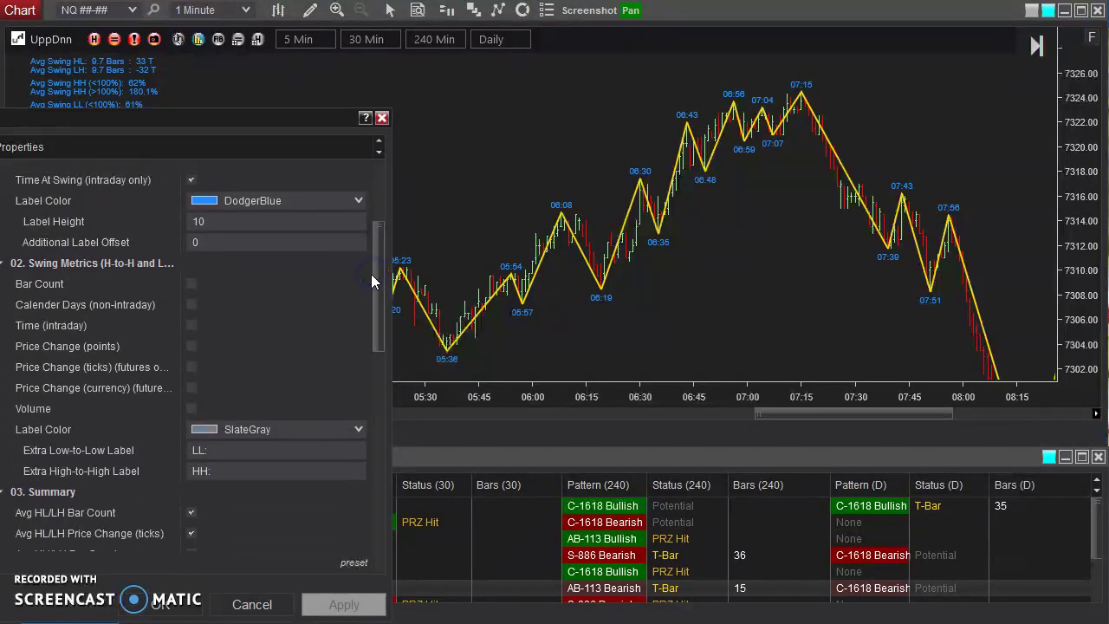
Step: Widen the Properties dialog and turn on Bar Count under 02. Swing Metrics
click(279, 297)
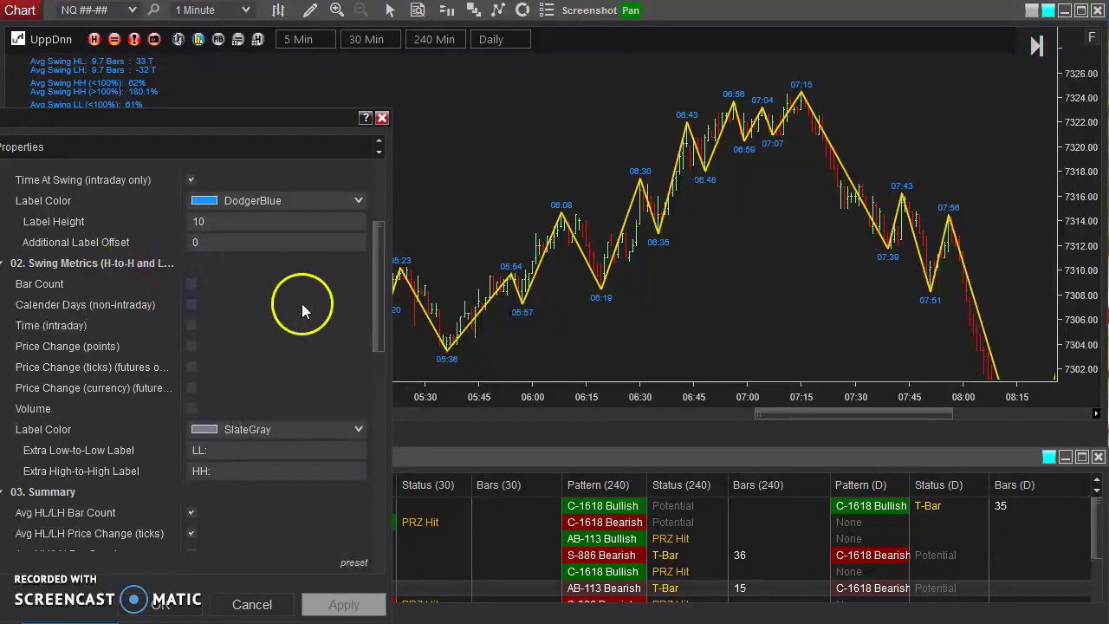
drag(395, 325, 474, 324)
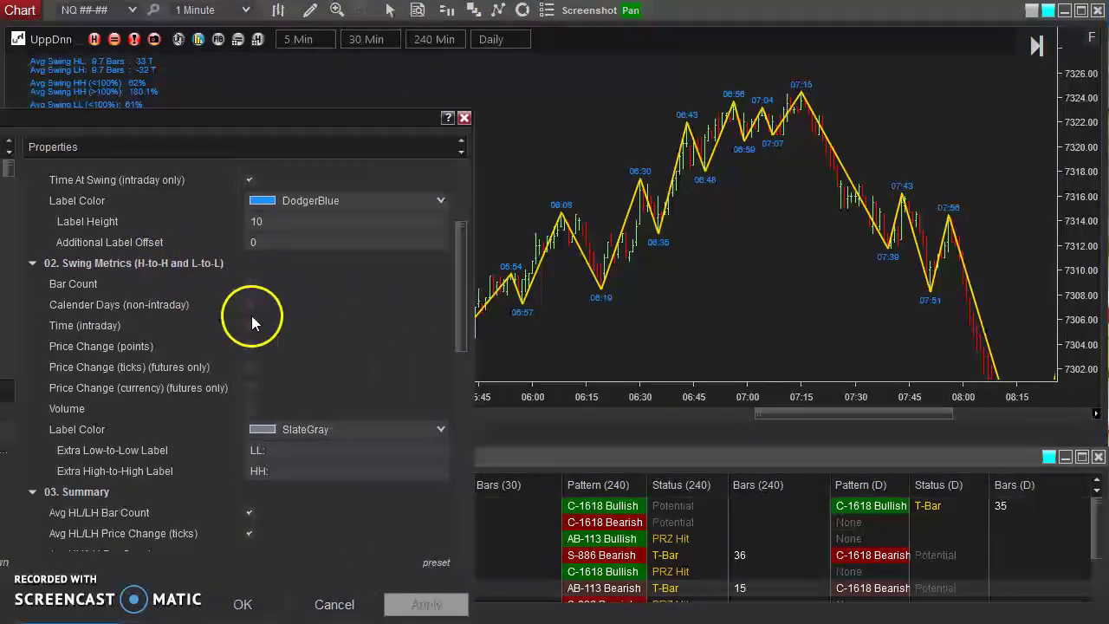
mouse_move(20, 322)
mouse_down()
mouse_move(0, 322)
mouse_move(16, 326)
mouse_up()
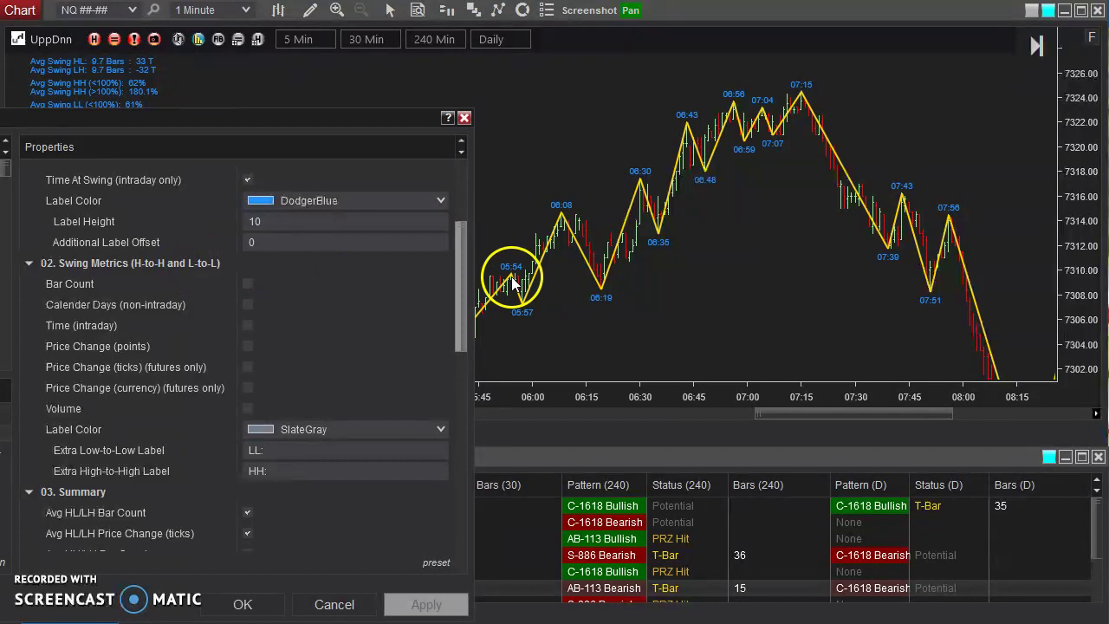
click(248, 283)
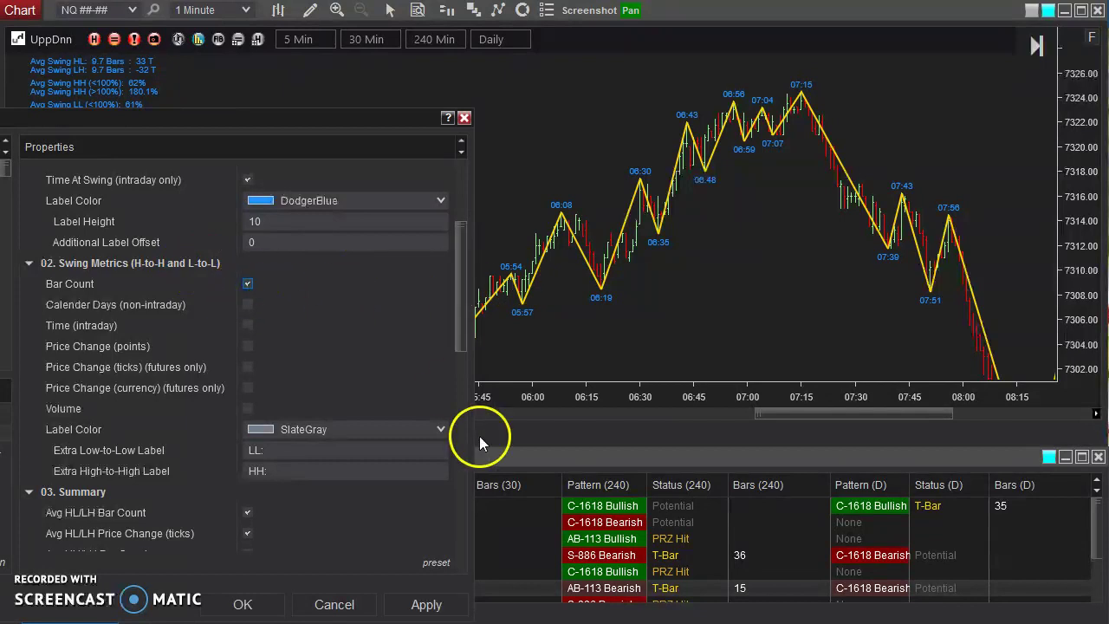
click(423, 608)
Step: Remove Time At Swing so labels read like 'HH: 14 Bars' and 'LL: 21 Bars'
drag(460, 306, 458, 235)
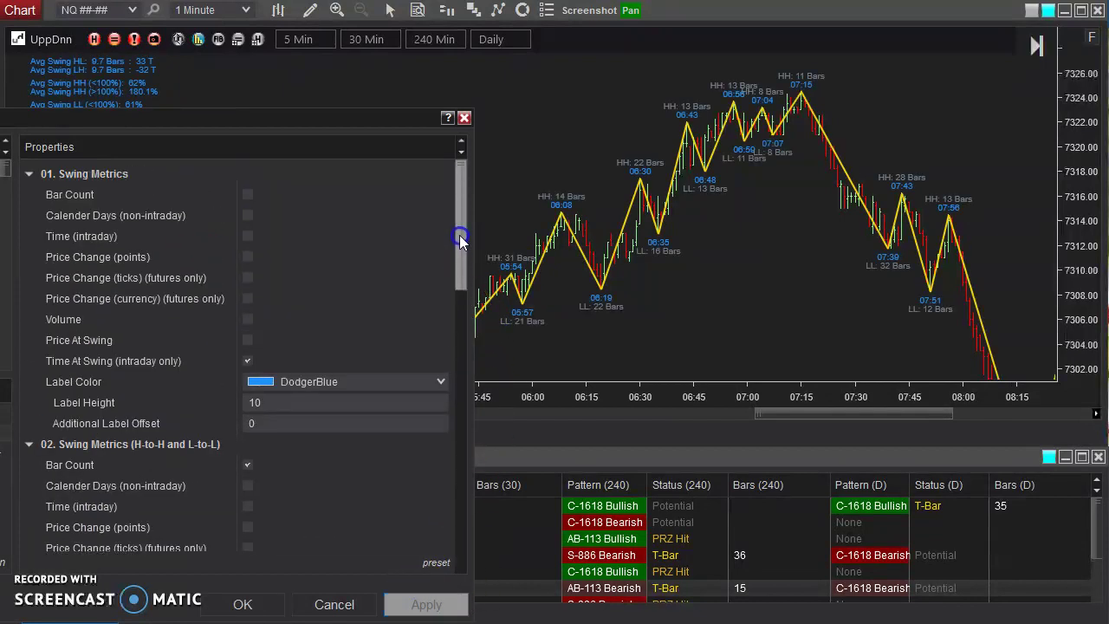
click(249, 362)
click(424, 604)
drag(458, 280, 452, 357)
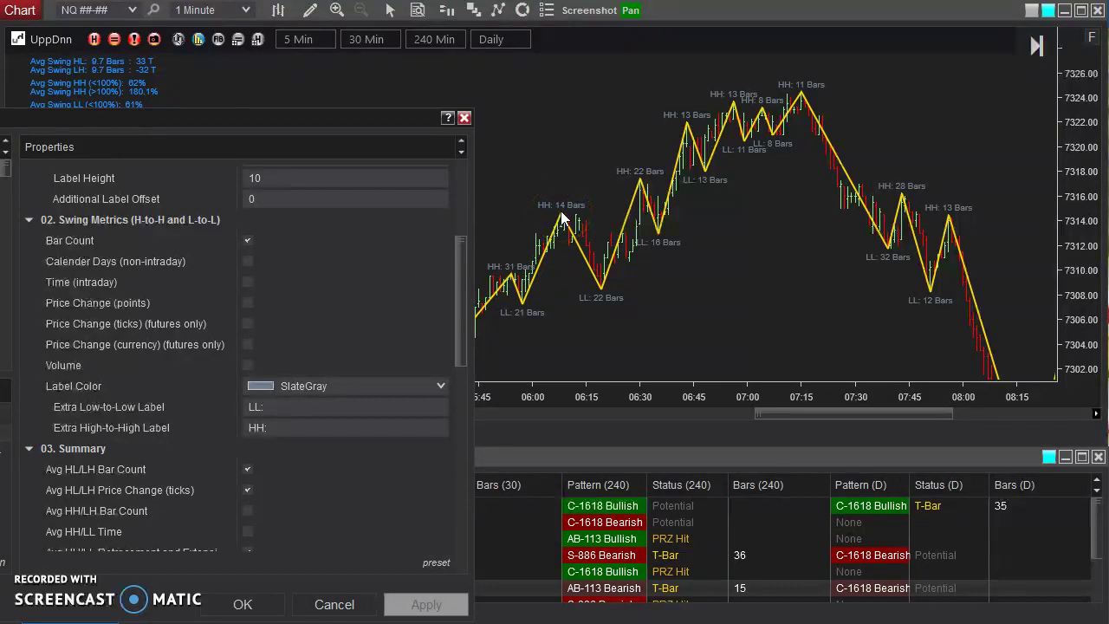
drag(568, 215, 642, 184)
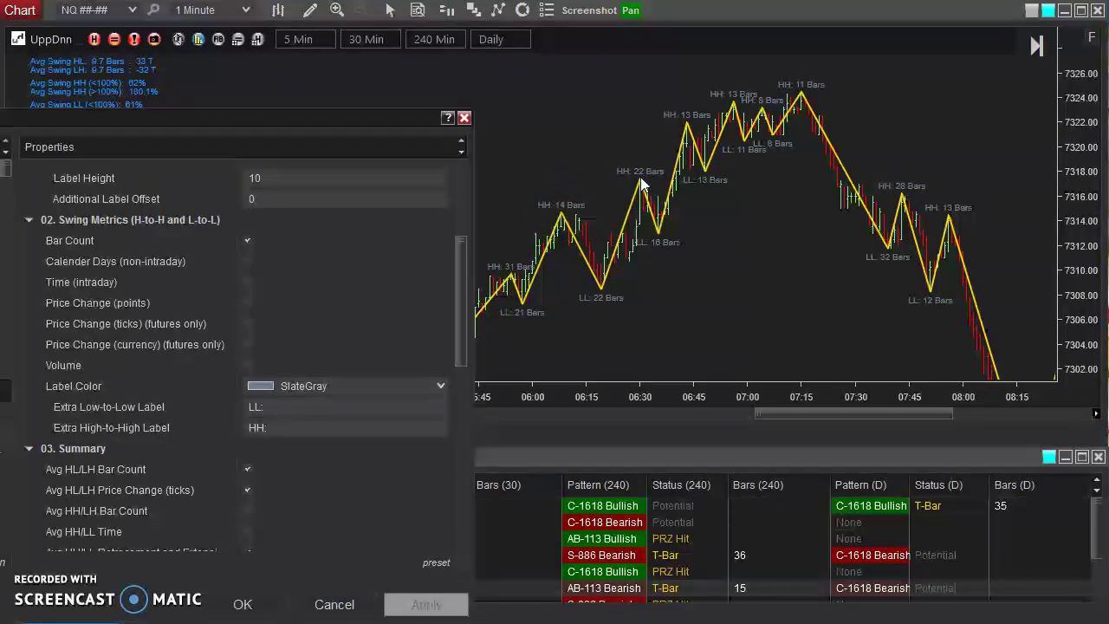
Step: Switch the swing labels from bar counts to time, then to price change in points
click(248, 241)
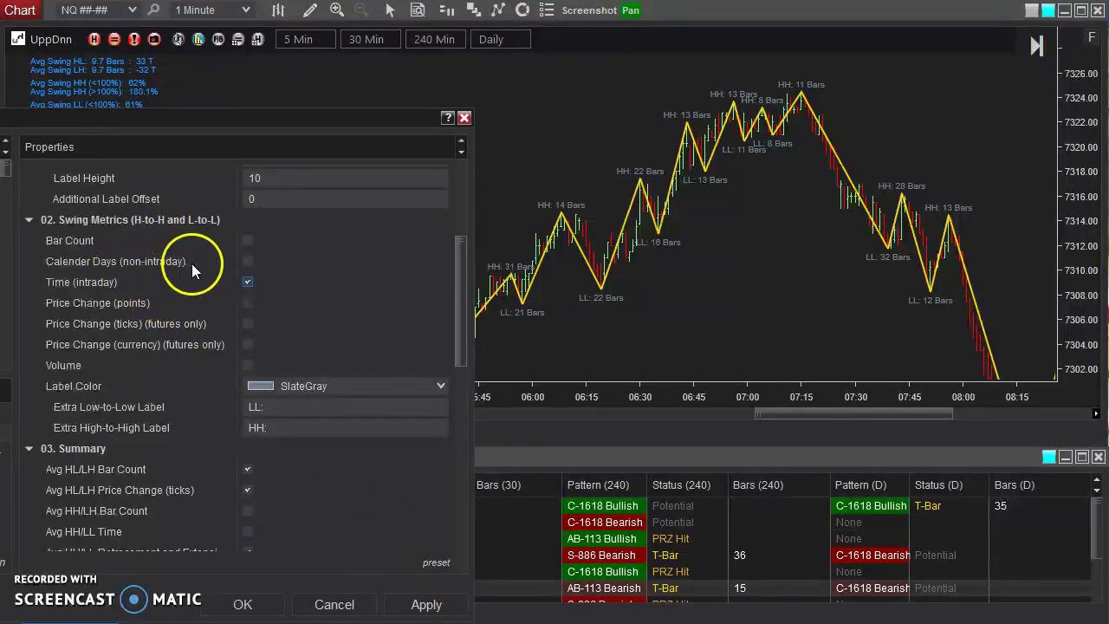
click(420, 607)
click(424, 606)
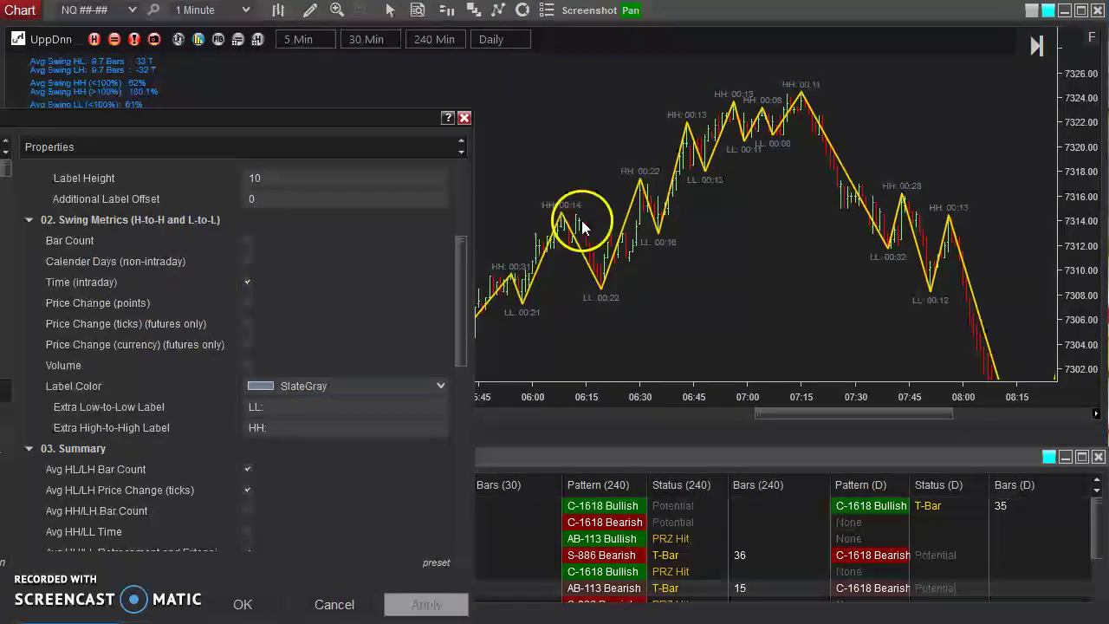
click(247, 303)
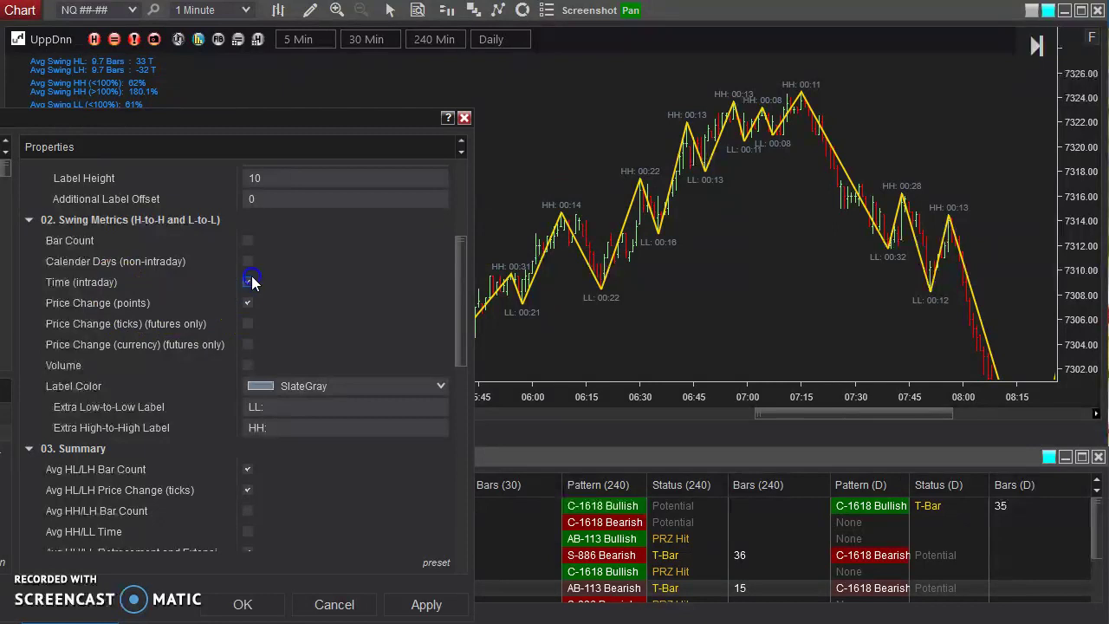
click(247, 282)
click(425, 604)
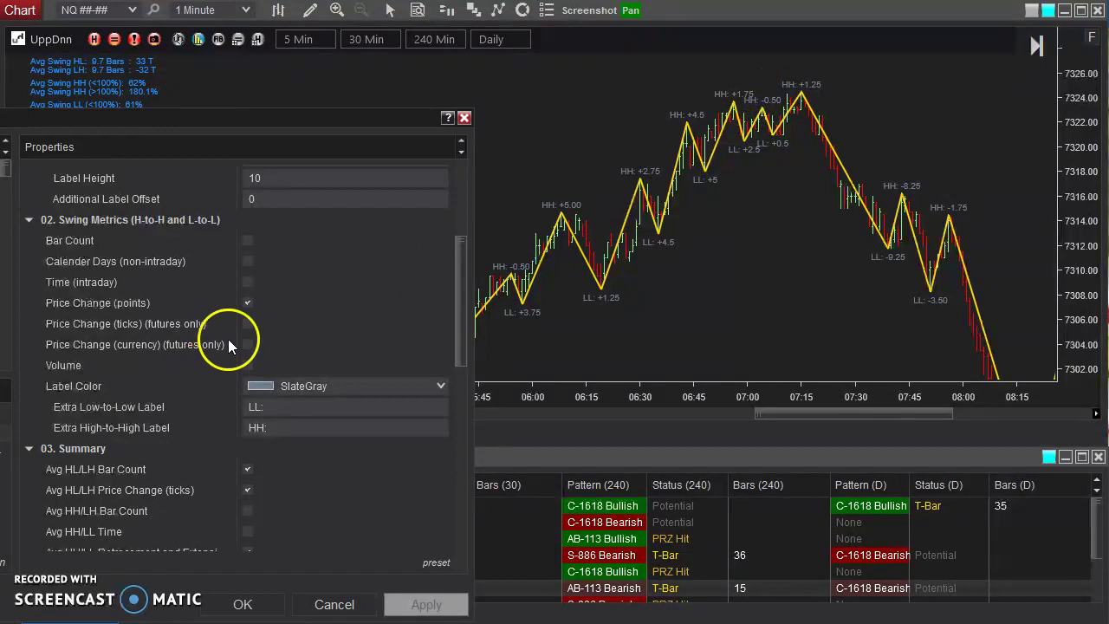
Step: Turn off points so labels show tick changes like 'HH: +18T' and 'LL: -37T'
click(249, 303)
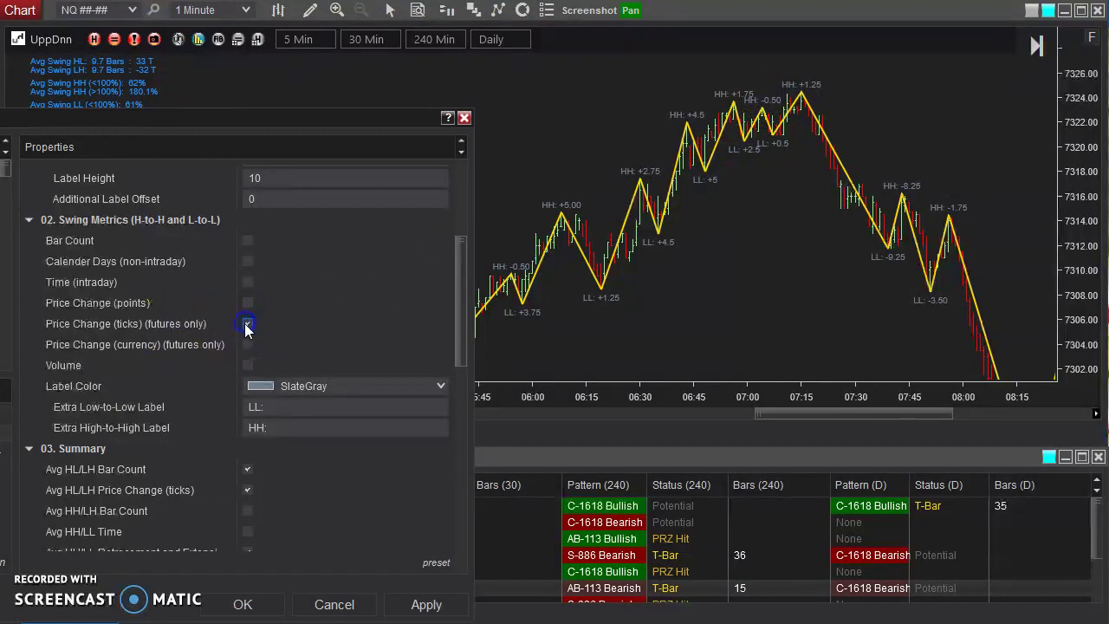
click(421, 604)
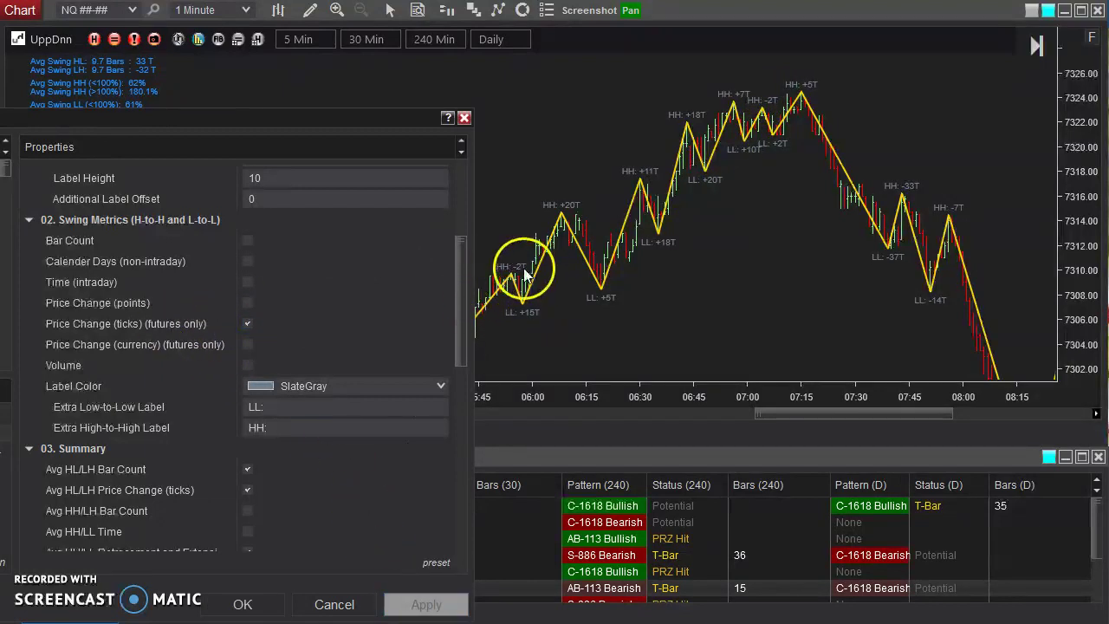
click(248, 324)
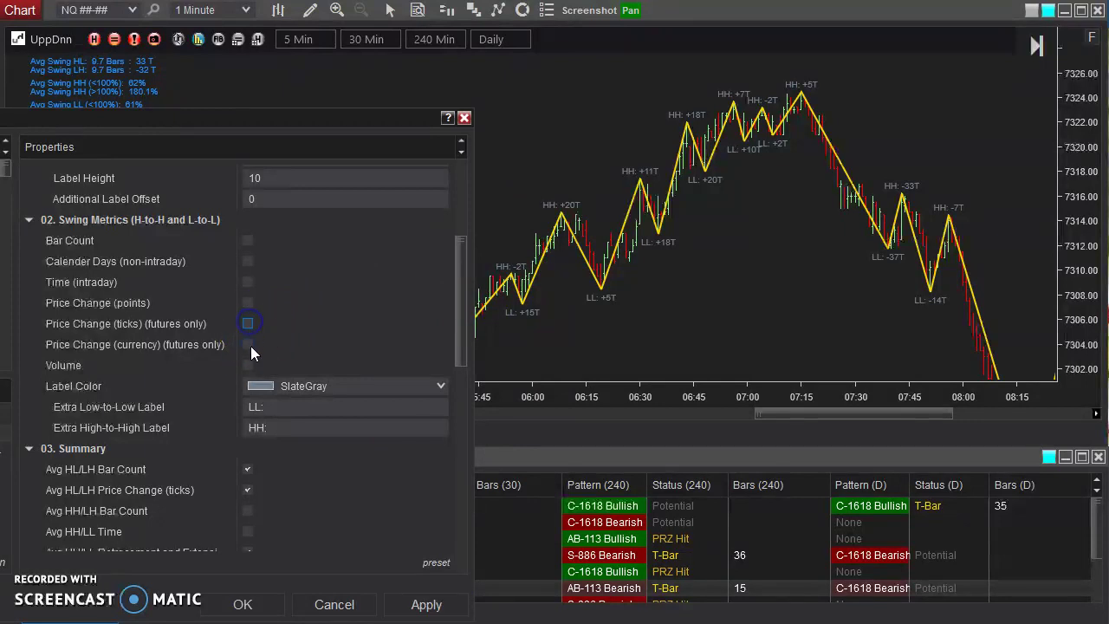
Step: Apply the dollar-change labels and re-enable Price Change (ticks) alongside them
click(426, 604)
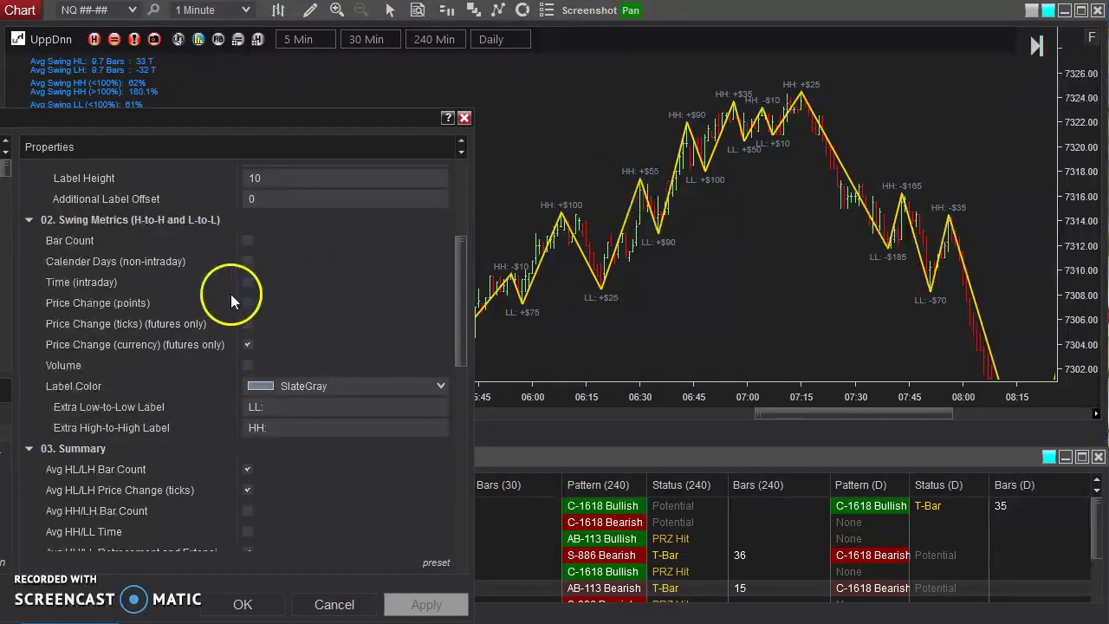
click(246, 324)
click(426, 604)
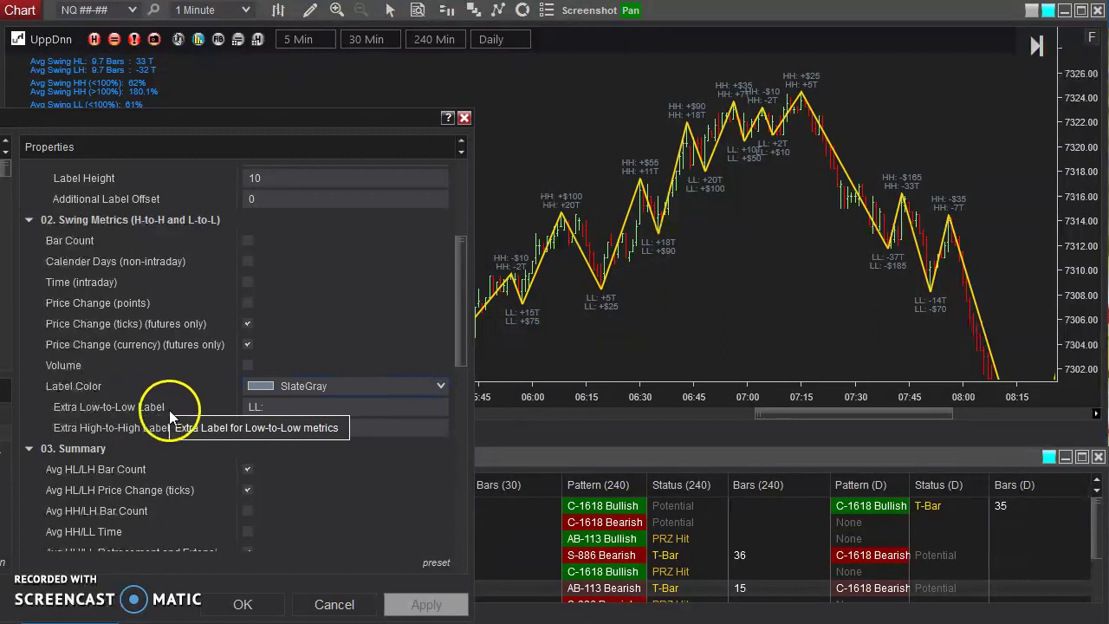
Step: Select the extra LL and HH label text fields and move the Properties dialog off the chart
click(281, 407)
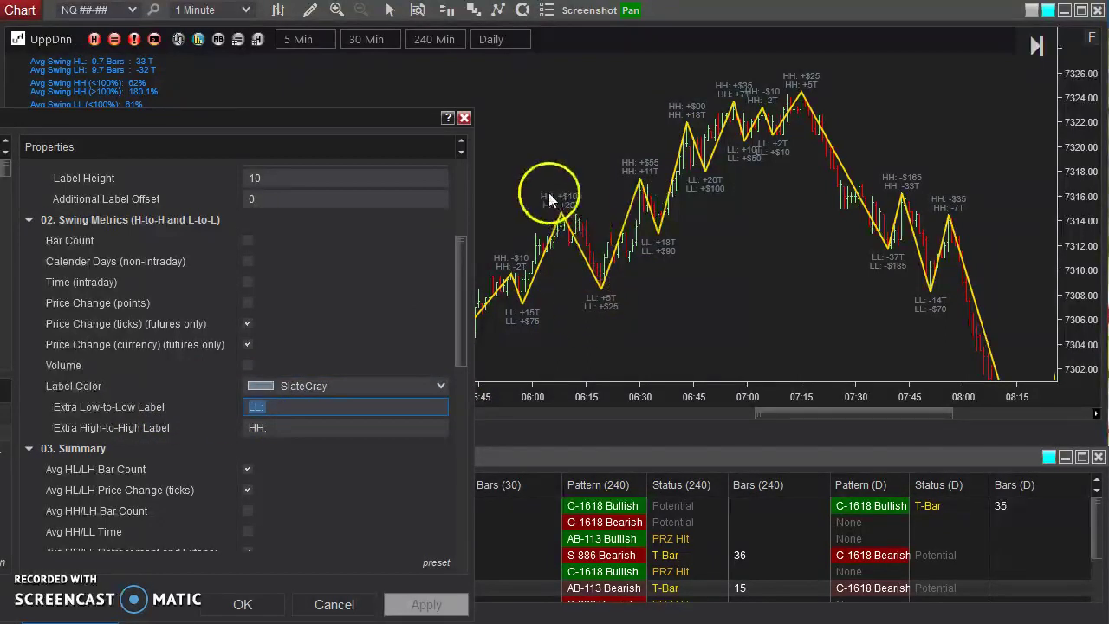
click(286, 427)
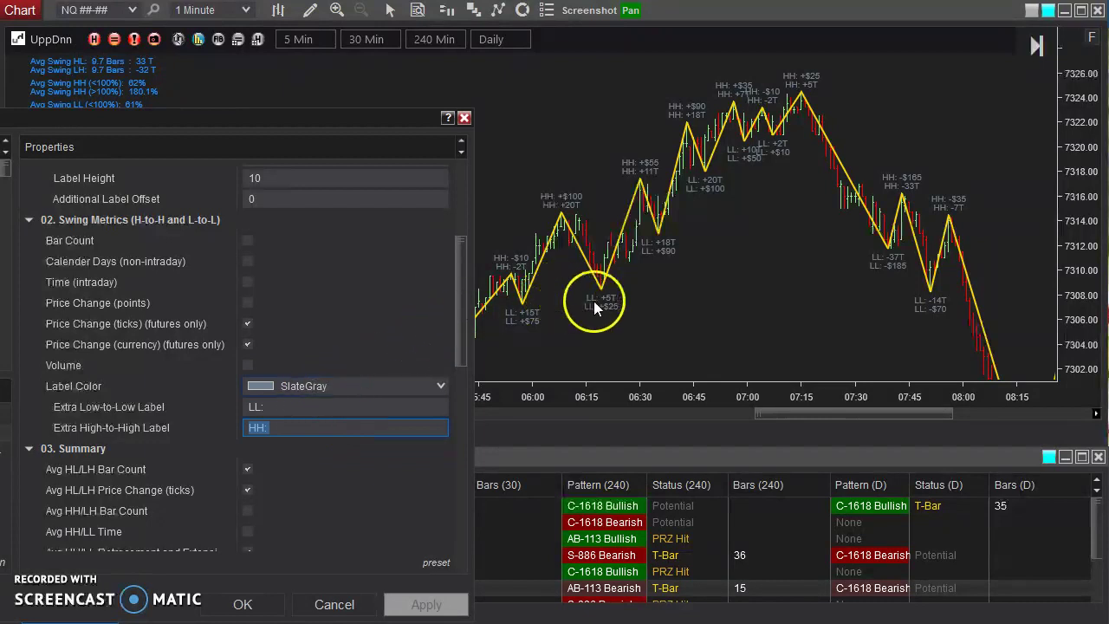
scroll(462, 260, up, 3)
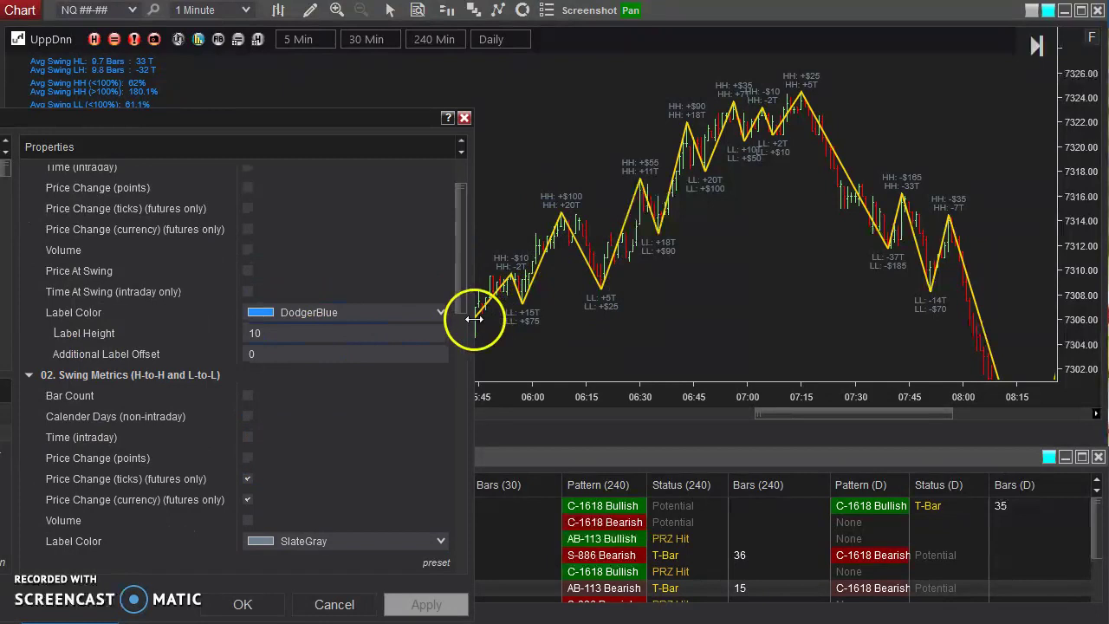
drag(460, 272, 460, 379)
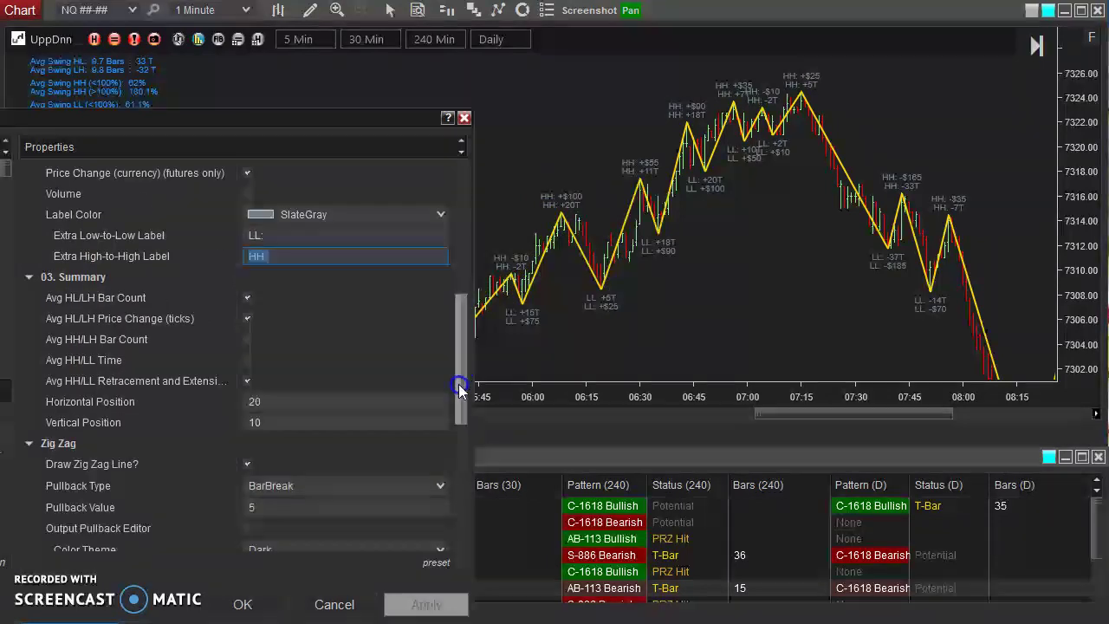
drag(285, 132, 468, 186)
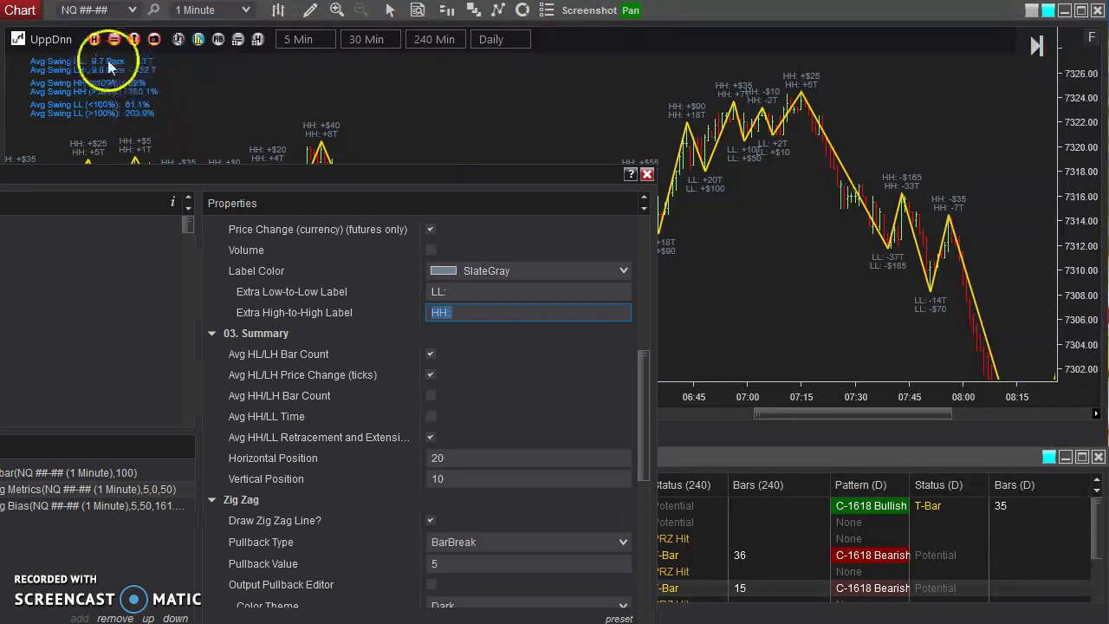
drag(359, 176, 182, 158)
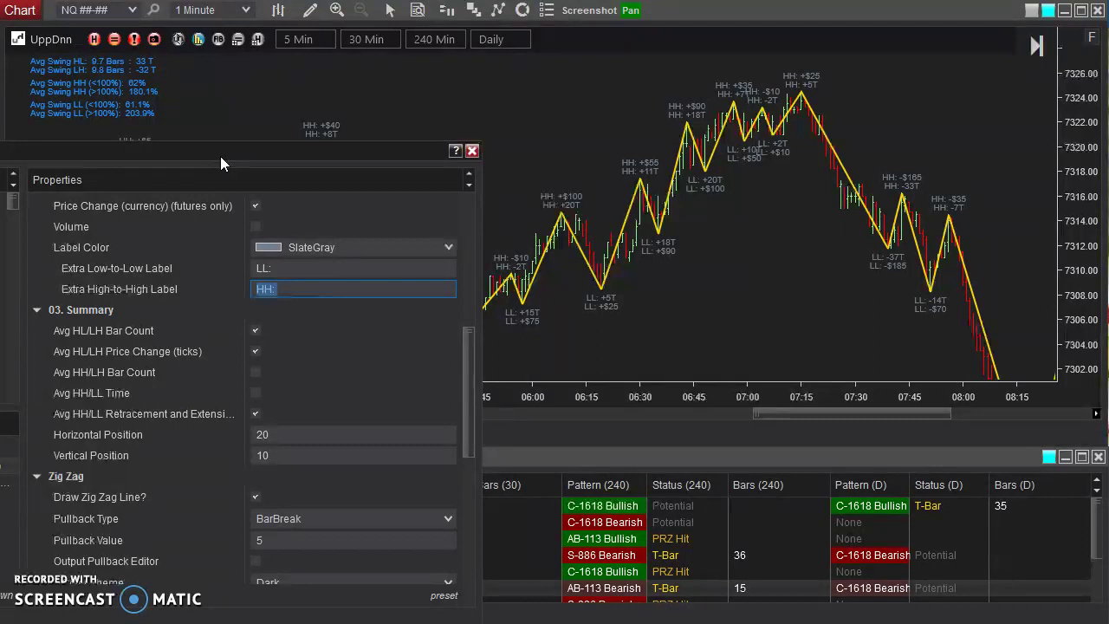
Step: Confirm the Swing Toolkit settings with OK and toggle the UppDnn toolbar button
drag(209, 154, 248, 66)
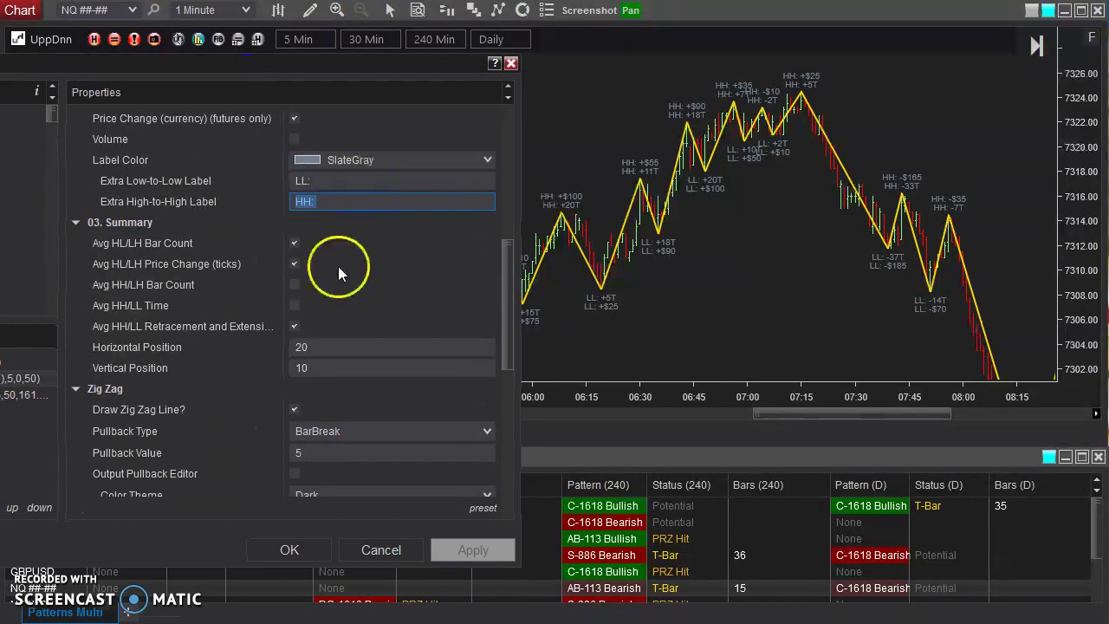
scroll(291, 368, down, 2)
scroll(230, 363, up, 5)
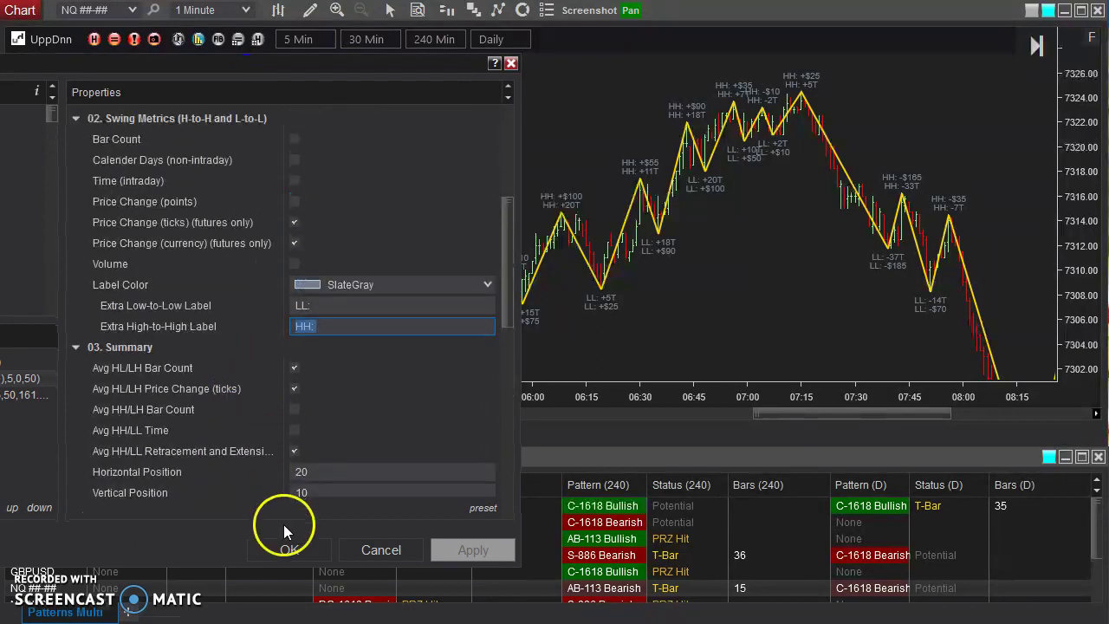
click(291, 551)
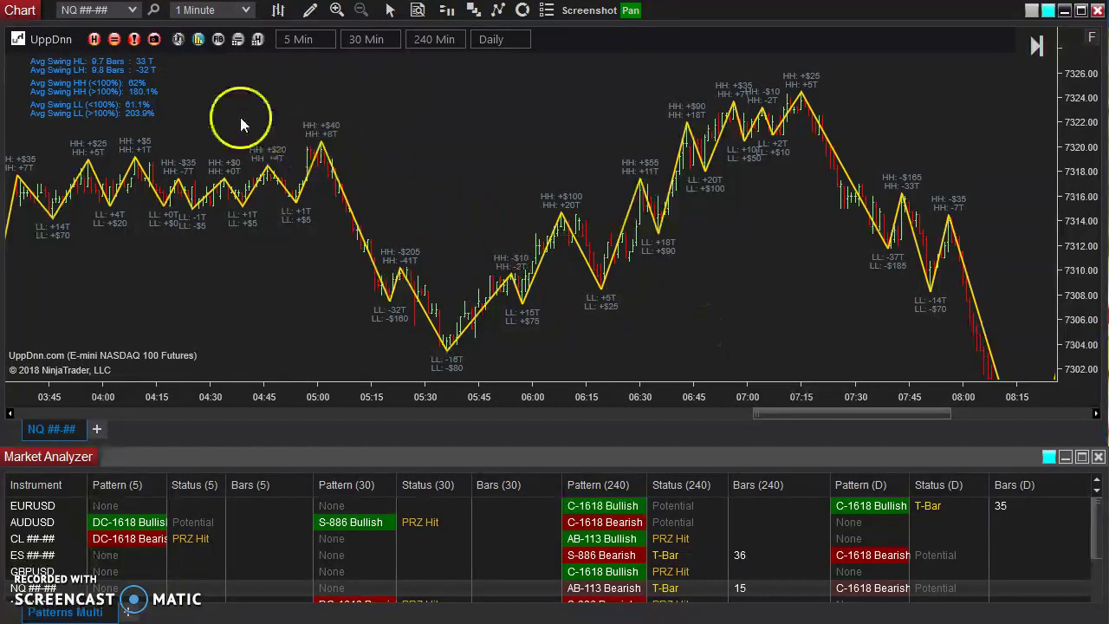
click(56, 47)
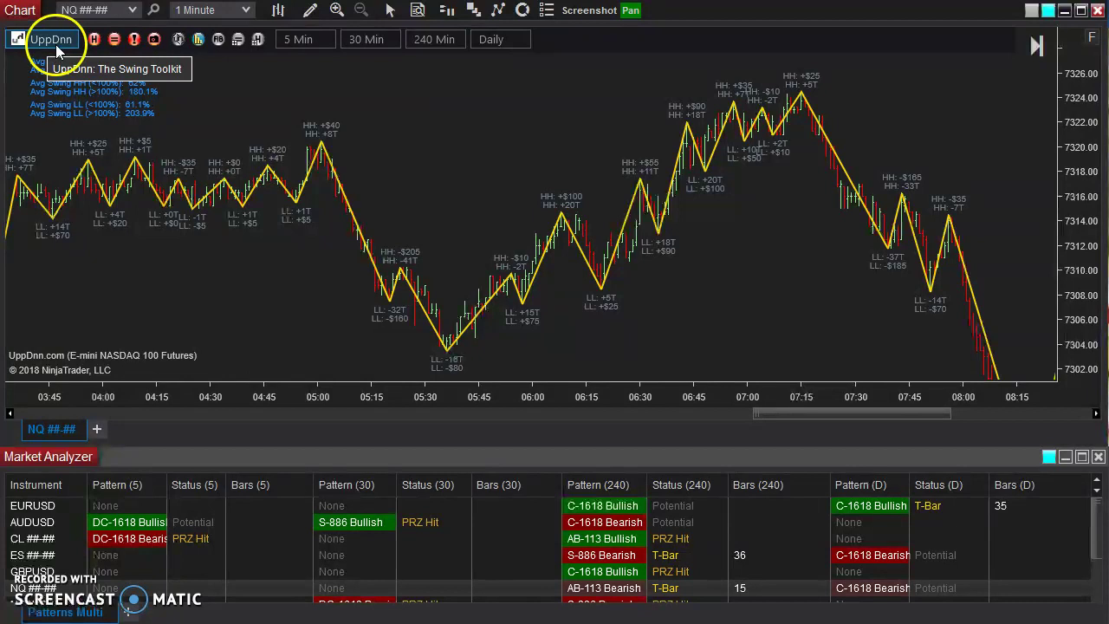